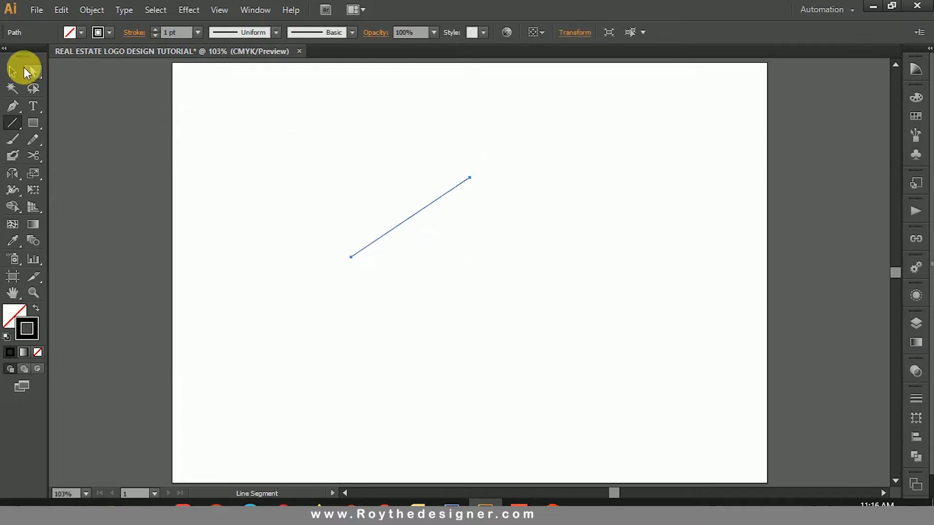
Step: Draw a short horizontal line starting at the lower end of the diagonal line
left_click(12, 71)
left_click(320, 172)
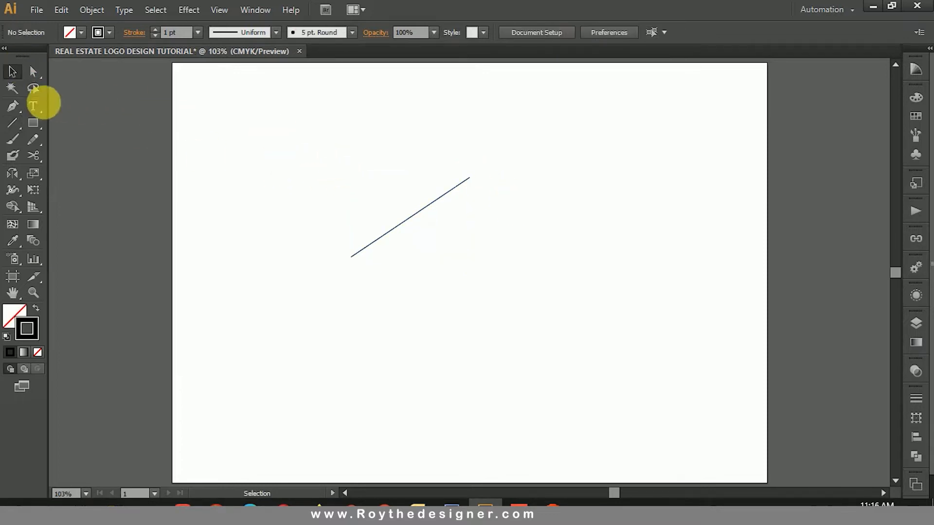
left_click_drag(223, 130, 625, 369)
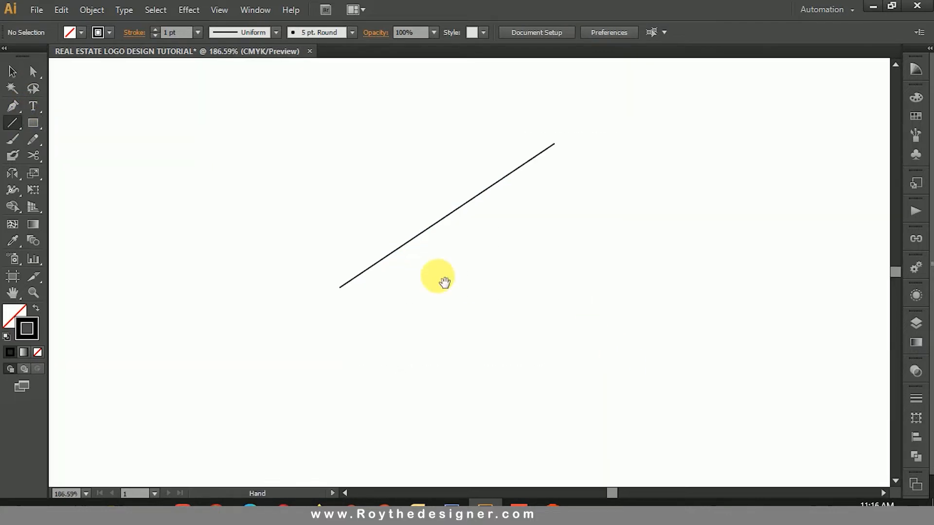
left_click_drag(346, 294, 393, 291)
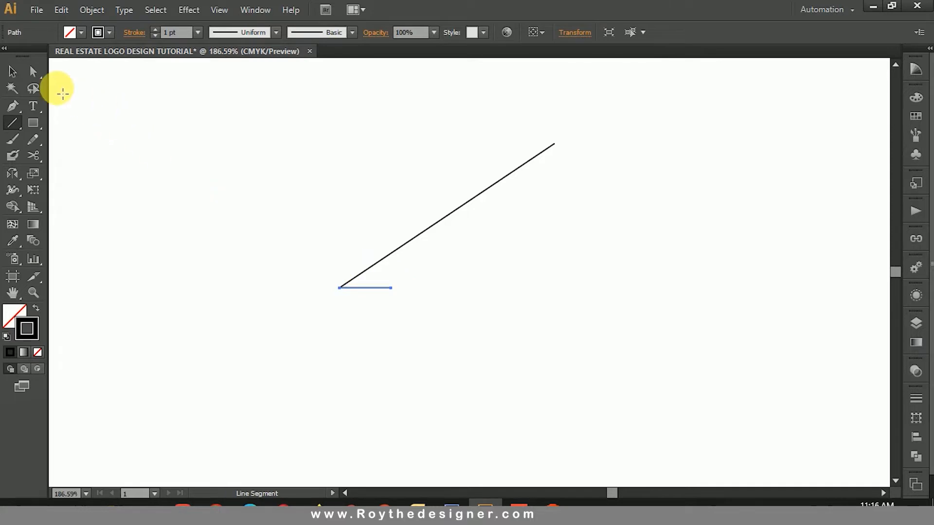
Step: Join the diagonal line and the short horizontal line into a single path
left_click(13, 71)
left_click_drag(233, 237, 378, 347)
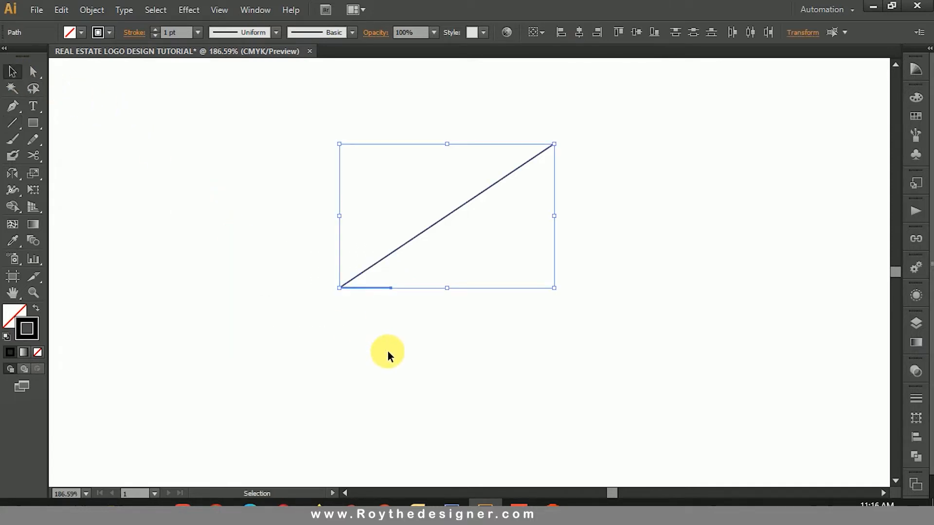
right_click(381, 321)
left_click(413, 200)
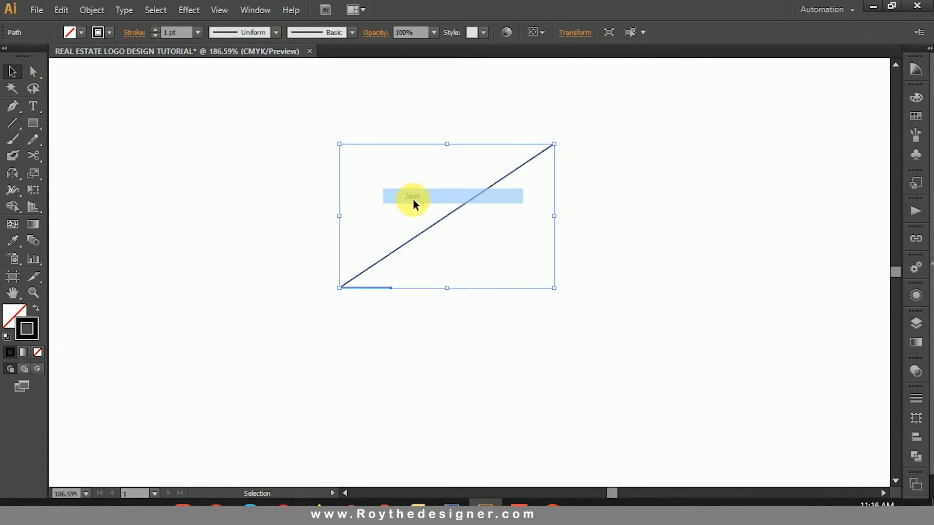
Step: Set the joined path's stroke weight to 16 pt
left_click_drag(334, 244, 409, 330)
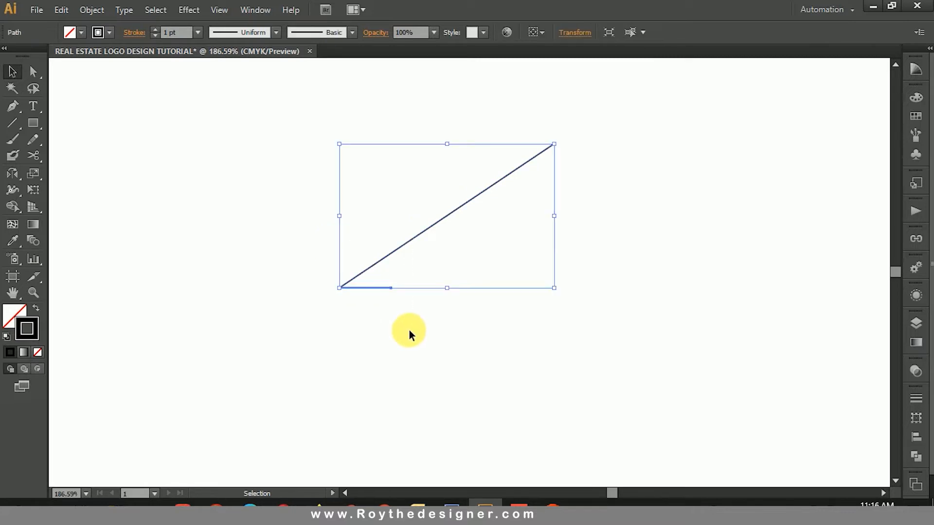
left_click(183, 35)
key("Up")
key("Up")
key("Up")
key("Up")
key("Up")
key("Up")
key("Up")
key("Up")
key("Up")
key("Up")
key("Up")
key("Up")
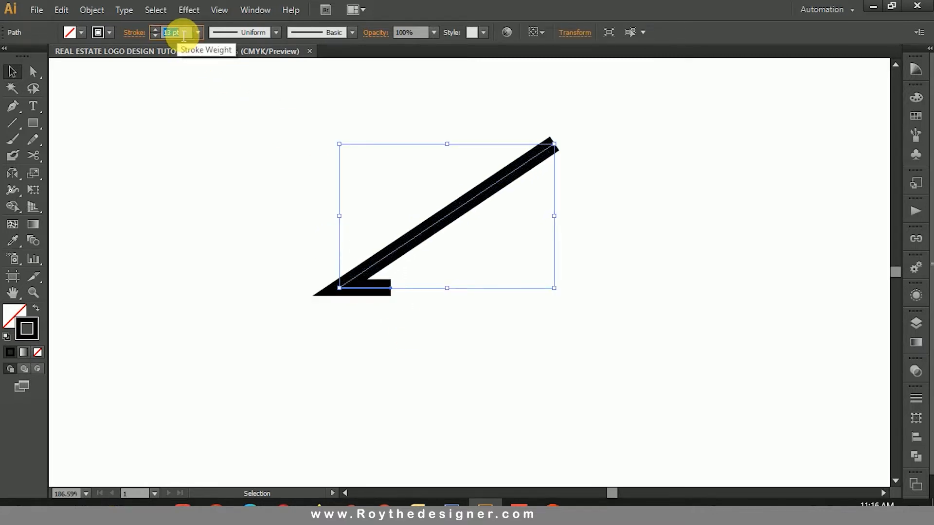
key("Up")
key("Up")
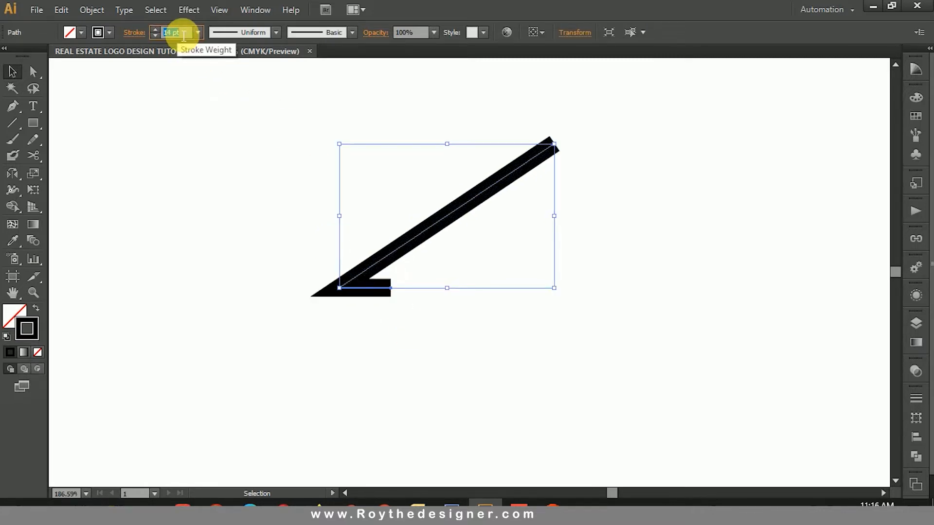
key("Up")
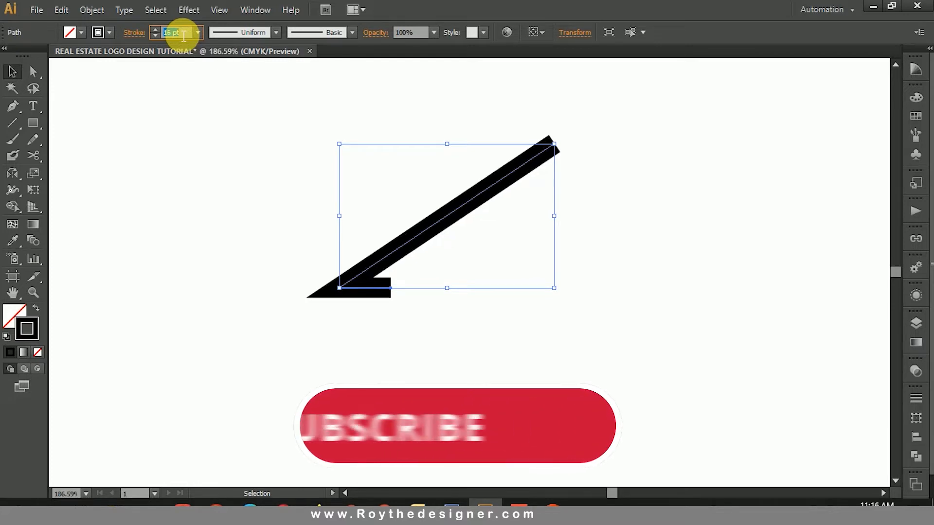
left_click(276, 179)
left_click_drag(275, 179, 475, 339)
left_click(474, 340)
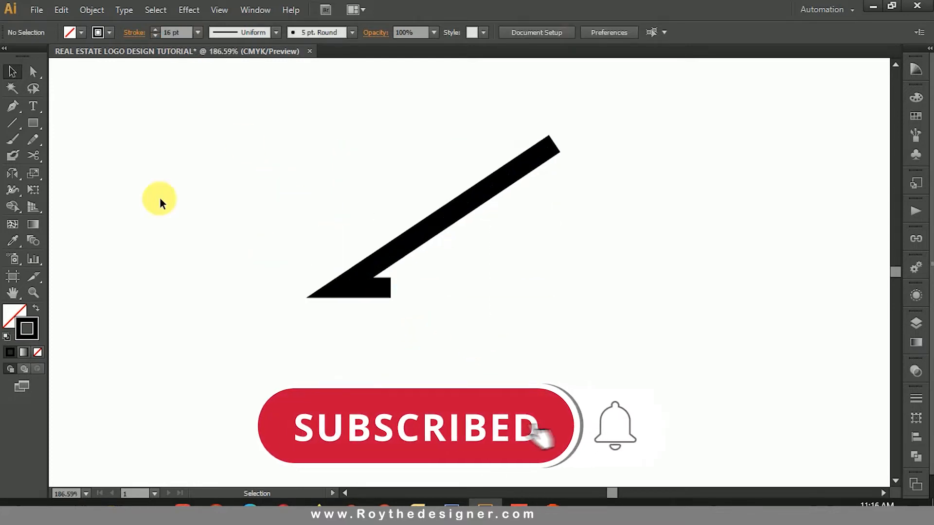
Step: Shorten the horizontal base segment by moving its free anchor point inward to about X 3.97 in
left_click(33, 71)
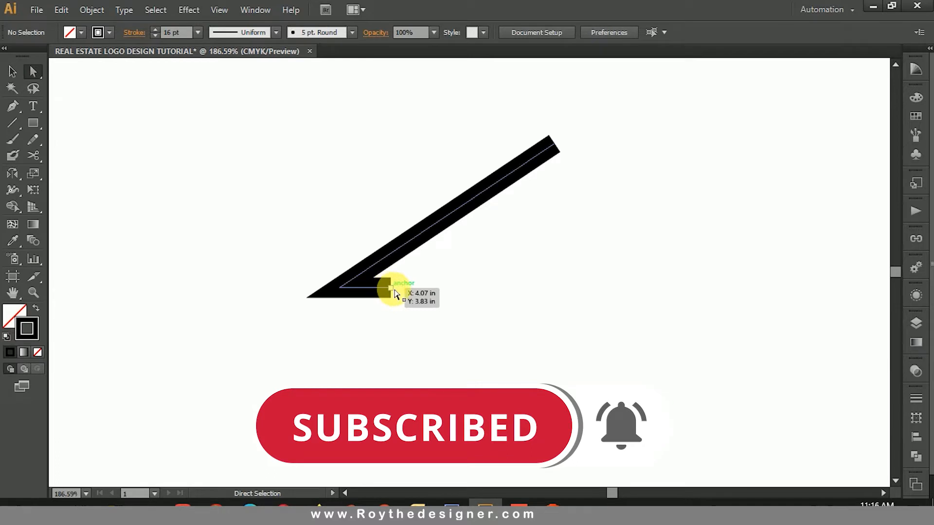
left_click_drag(384, 291, 382, 291)
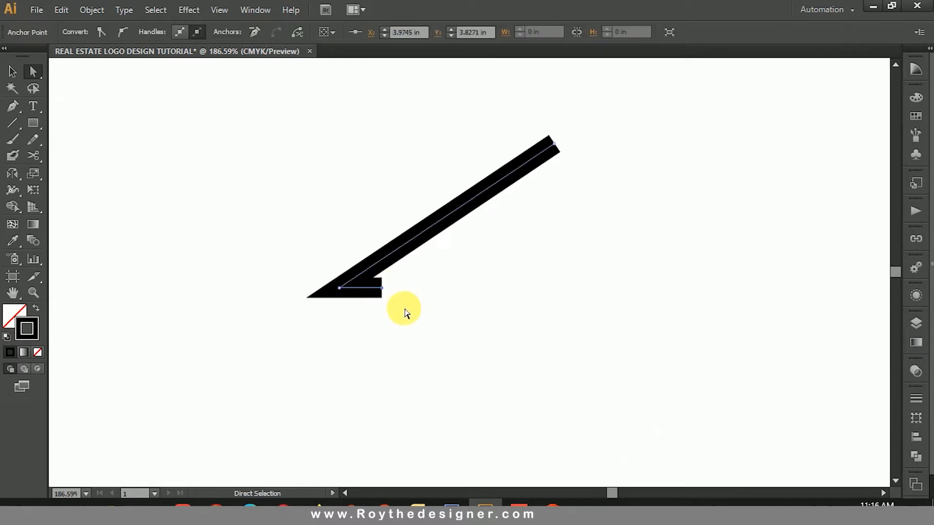
left_click(406, 313)
Step: Set the path's stroke weight to 17 pt
left_click(12, 72)
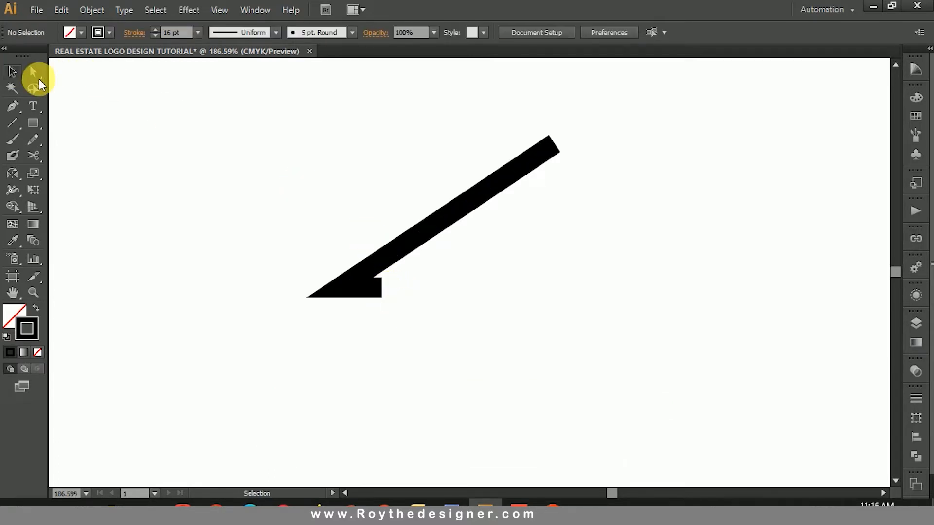
left_click_drag(323, 156, 460, 279)
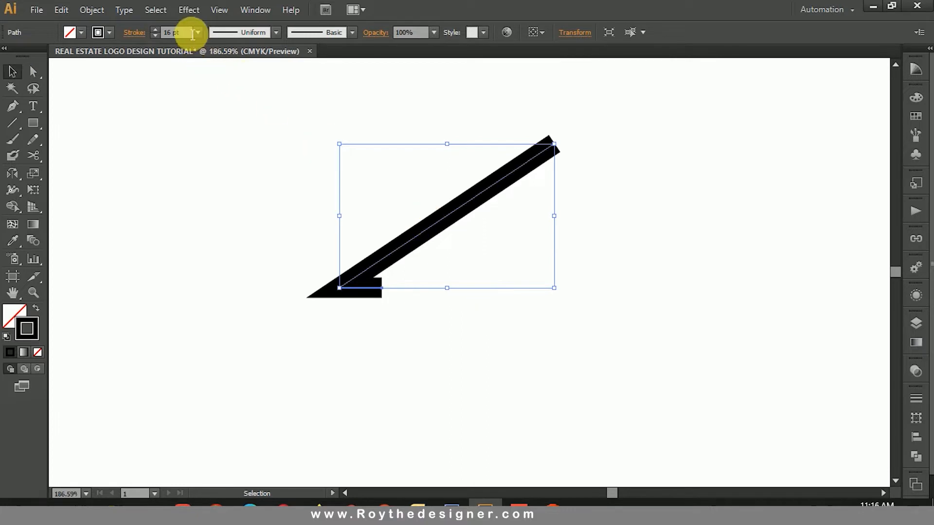
left_click(190, 32)
key("Up")
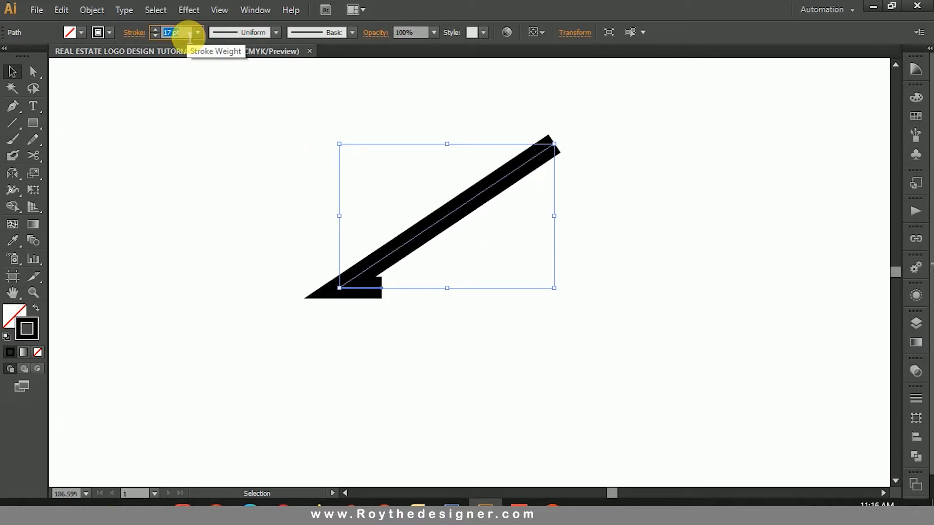
left_click(259, 177)
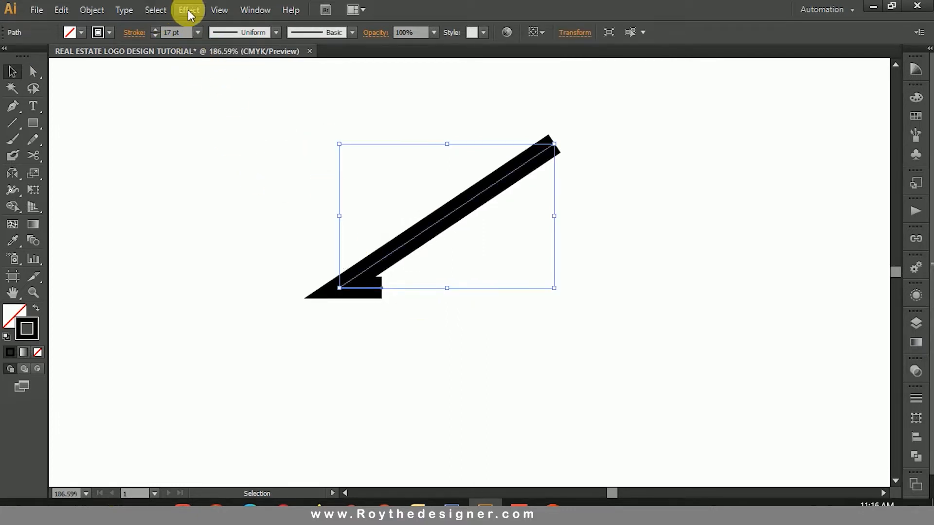
Step: Expand the stroked path into a filled outline shape
left_click(92, 9)
left_click(136, 156)
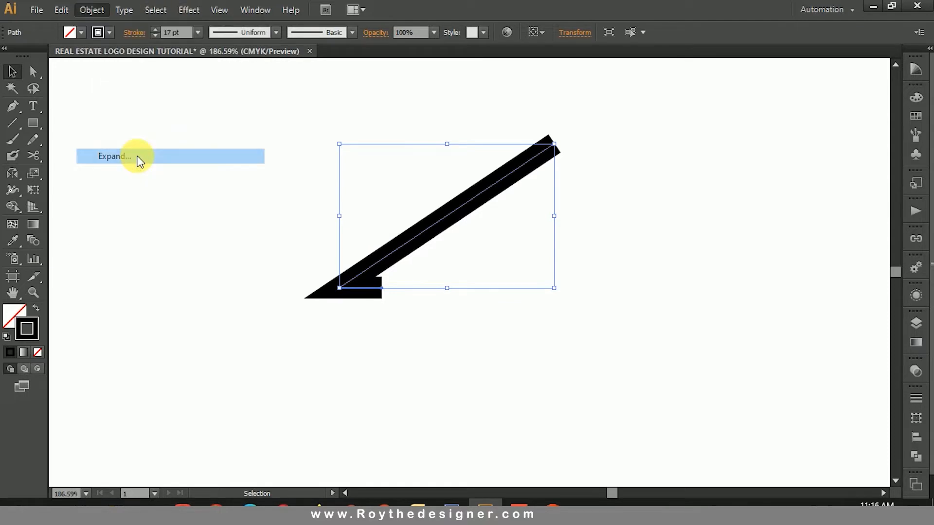
left_click(428, 332)
left_click(428, 327)
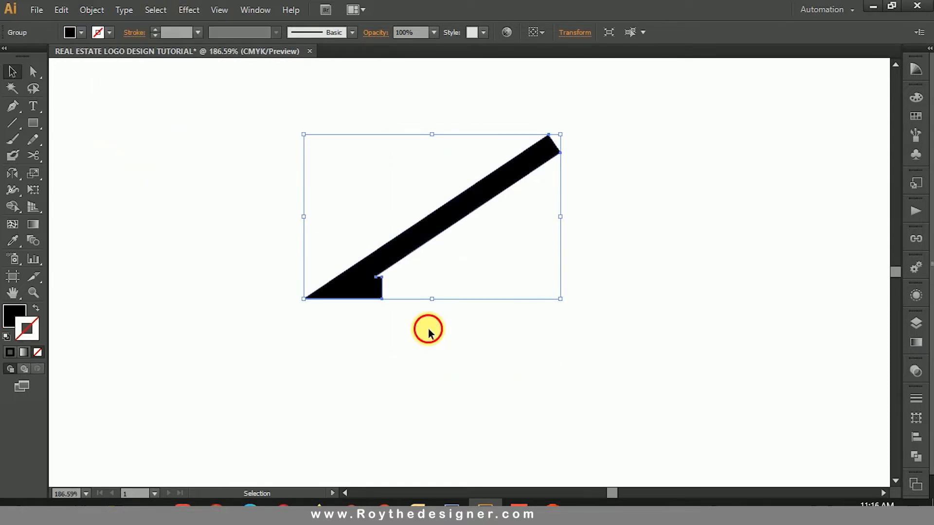
Step: Slant the foot's end by moving its upper corner onto the inner corner and its lower corner slightly outward
left_click(33, 71)
key("ctrl+space")
left_click_drag(261, 182, 490, 350)
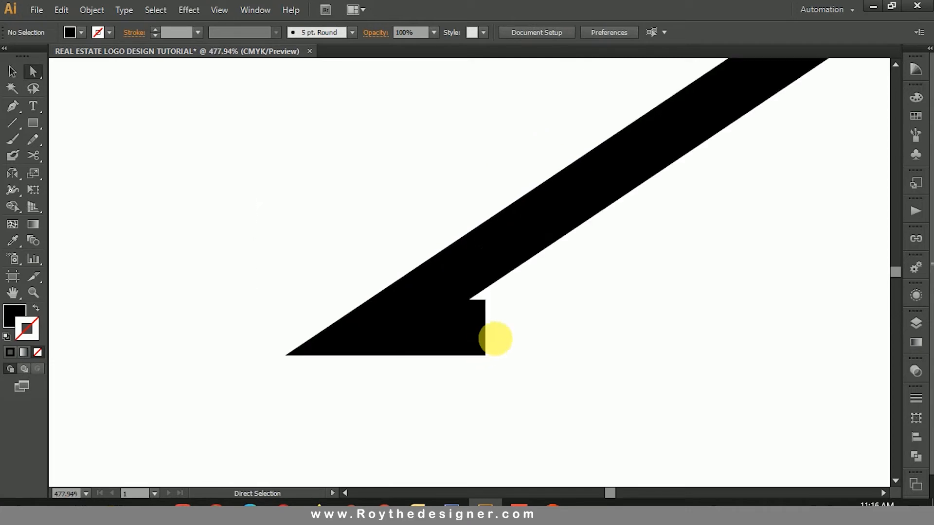
left_click_drag(485, 300, 470, 300)
left_click(533, 355)
left_click_drag(484, 355, 500, 356)
left_click(563, 349)
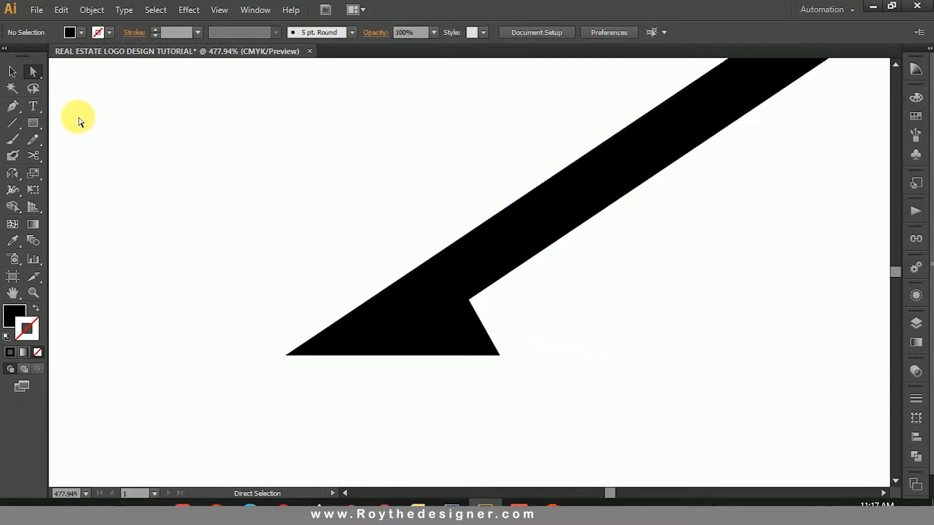
Step: Create a mirrored copy of the roof shape by reflecting it about the vertical axis
left_click(521, 271, "ctrl+alt")
left_click(558, 249, "ctrl+alt")
left_click(560, 248, "ctrl+alt")
left_click_drag(528, 240, 543, 258)
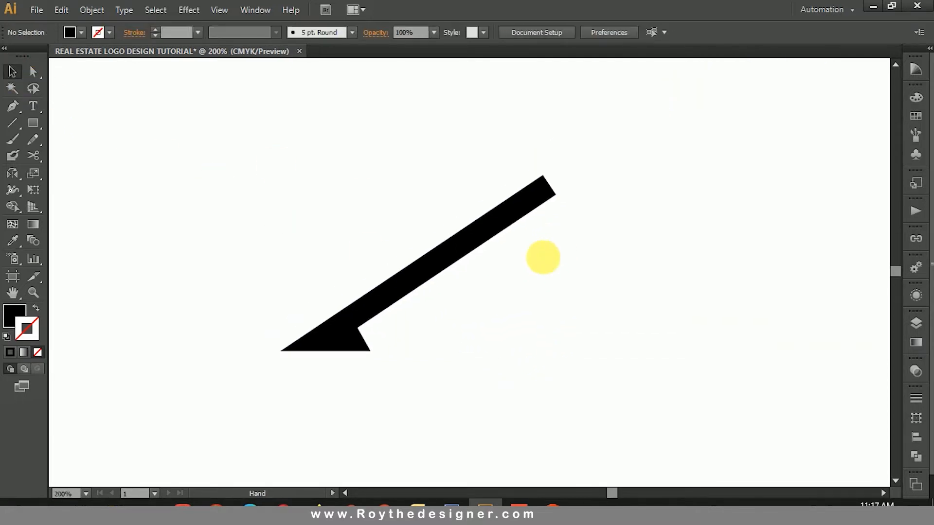
left_click_drag(433, 195, 431, 192)
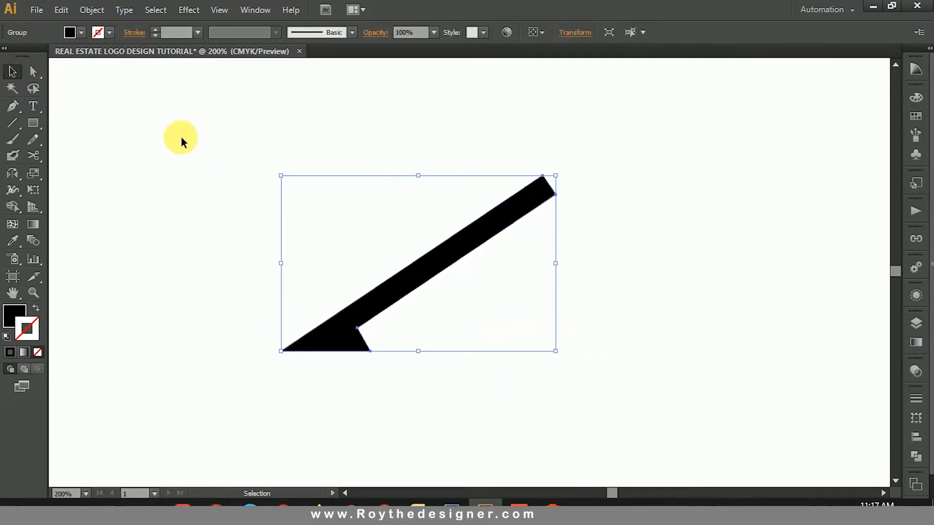
double_click(17, 173)
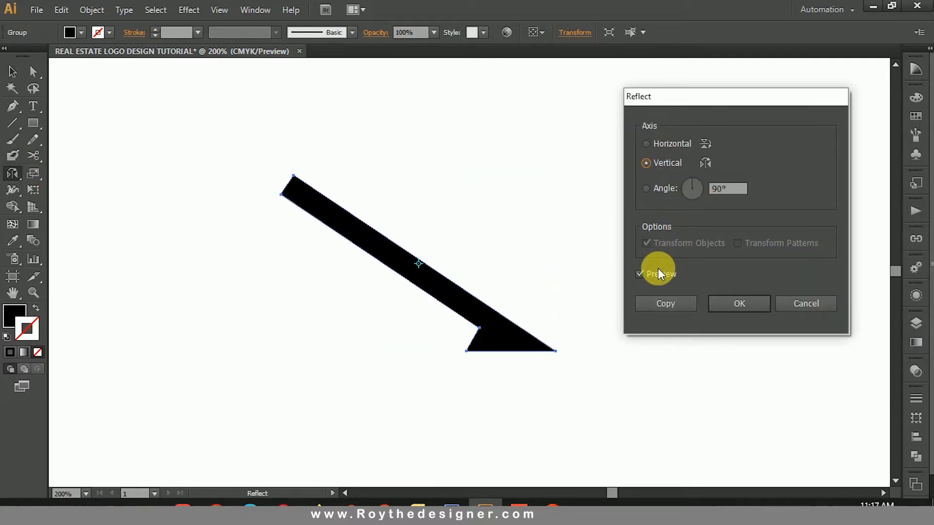
left_click(659, 304)
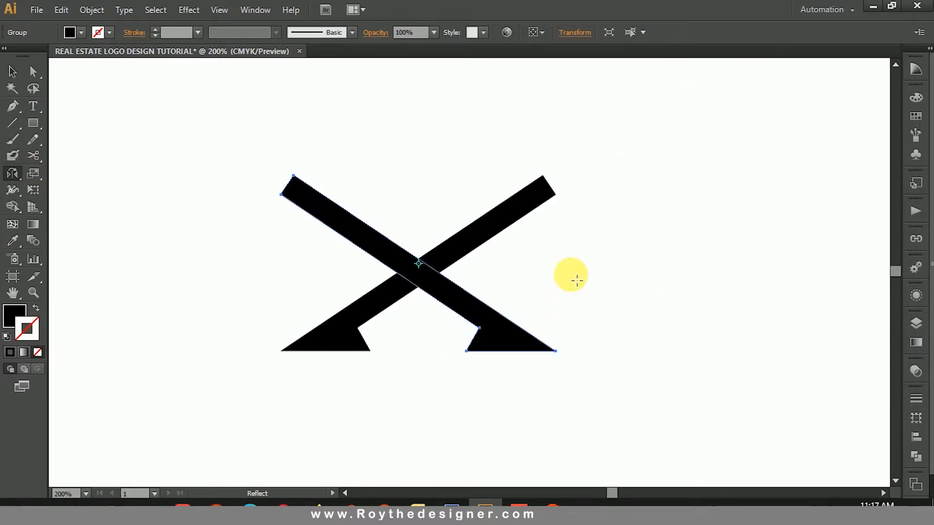
Step: Move the mirrored copy sideways so both halves meet at the apex and form a roof
left_click(13, 72)
left_click_drag(367, 229, 620, 258)
left_click(590, 171)
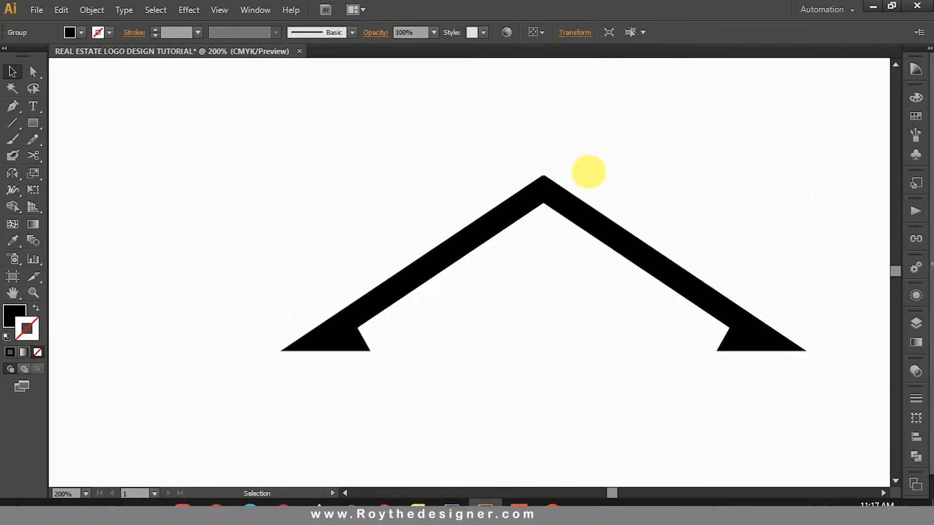
Step: Fine-align the mirrored half so its top corner coincides exactly with the other half's tip at the apex
mouse_move(432, 149)
left_mouse_down()
mouse_move(611, 250)
mouse_move(662, 262)
mouse_move(652, 266)
left_mouse_up()
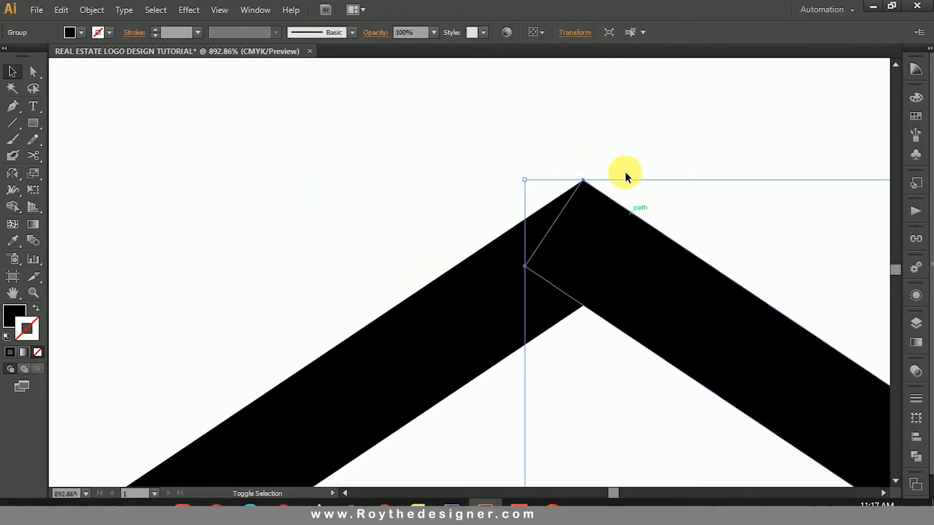
left_click(637, 185)
left_click_drag(517, 161, 625, 233)
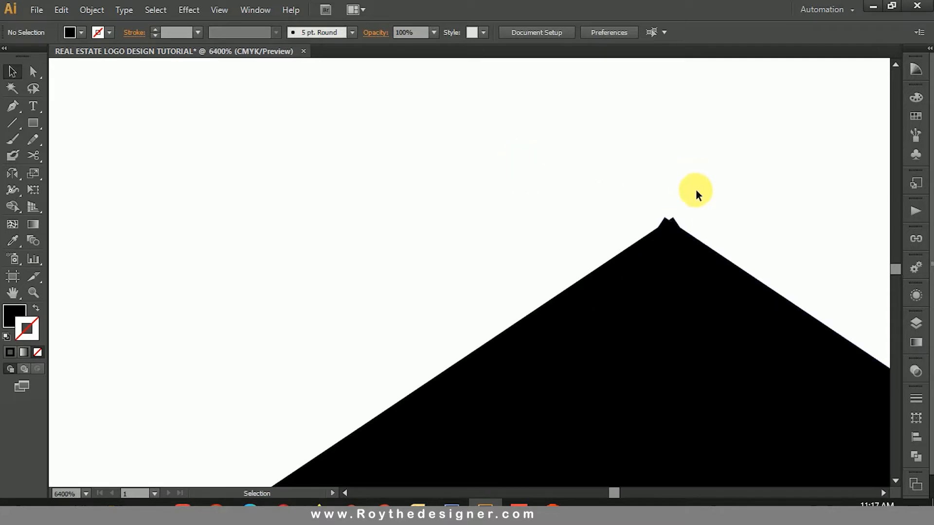
left_click_drag(673, 262, 679, 261)
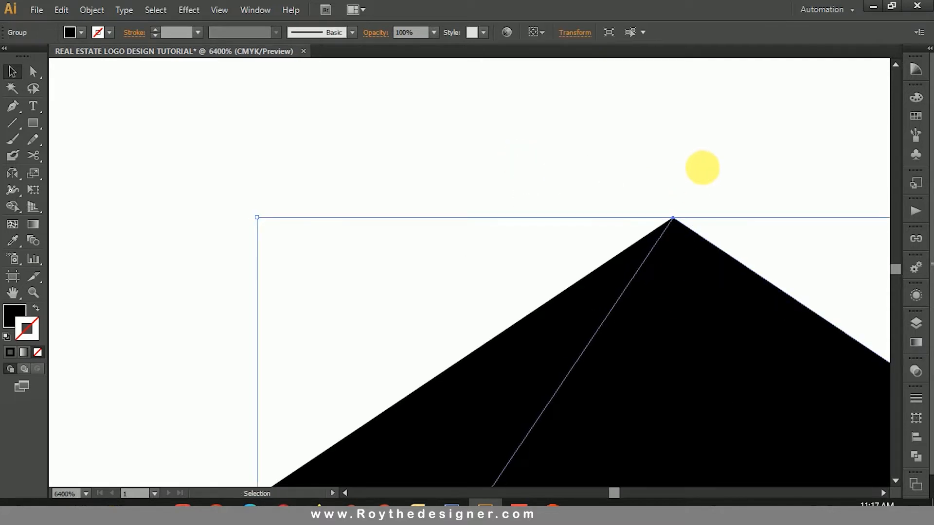
left_click(700, 165)
Step: Merge the two roof halves into one shape with Pathfinder Unite
left_click(490, 307, "alt")
left_click(454, 313, "alt")
left_click(494, 317, "alt")
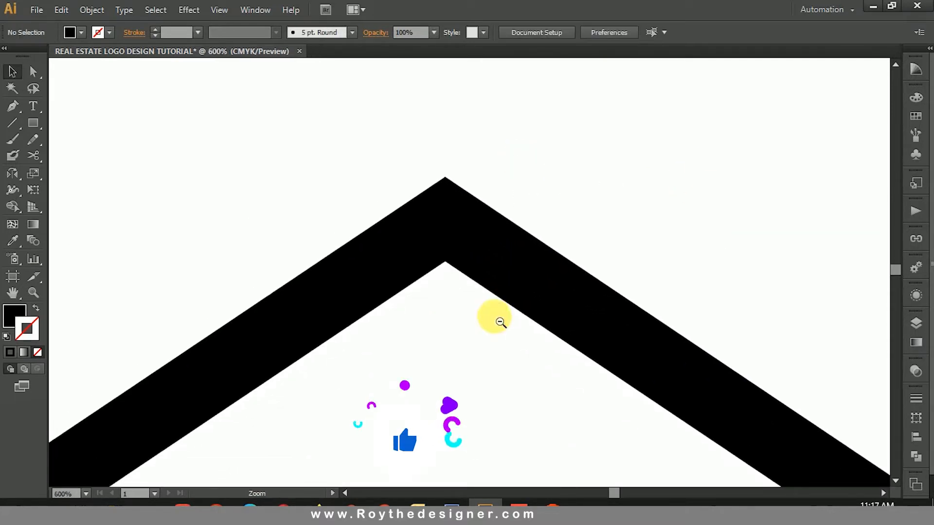
left_click(496, 322, "alt")
left_click_drag(513, 160, 427, 208)
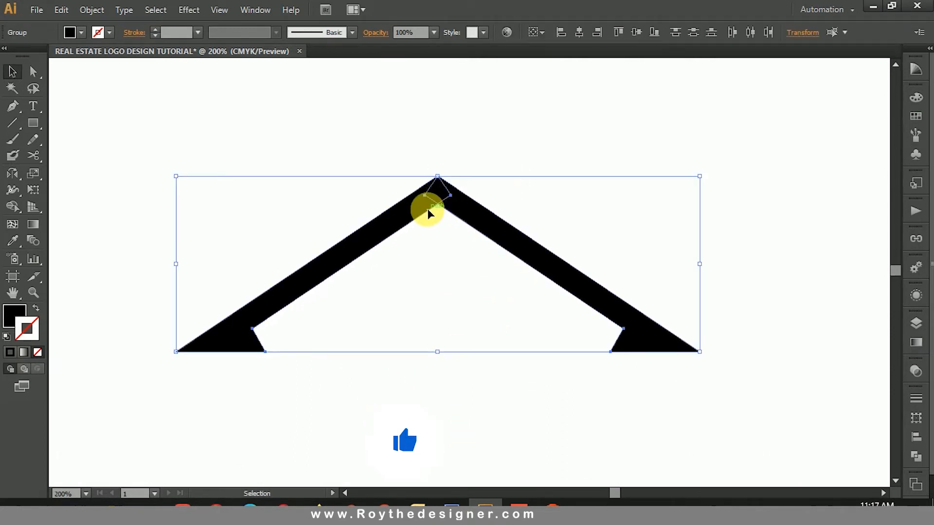
left_click(915, 456)
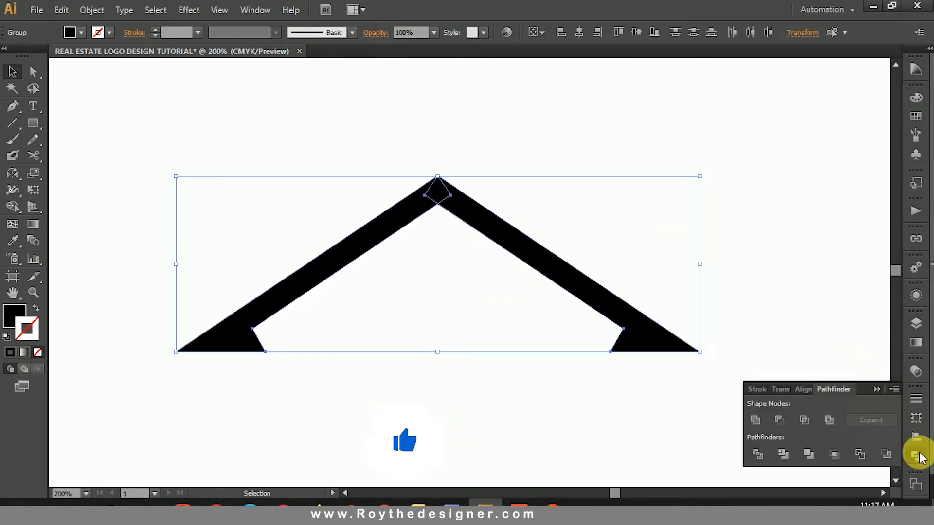
left_click(755, 420)
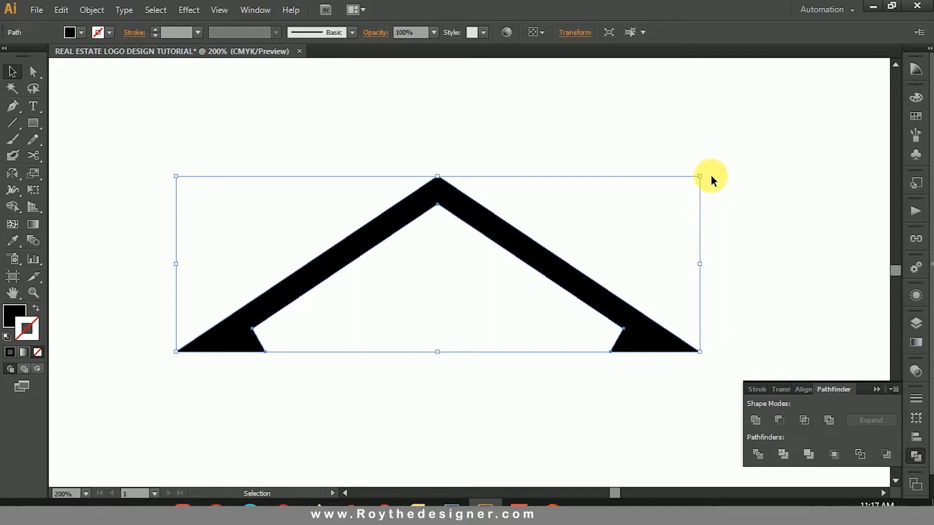
left_click(711, 177)
Step: Draw a line about 1.66 in long at about 33° beneath the roof's left slope, ending below the apex
left_click(33, 122)
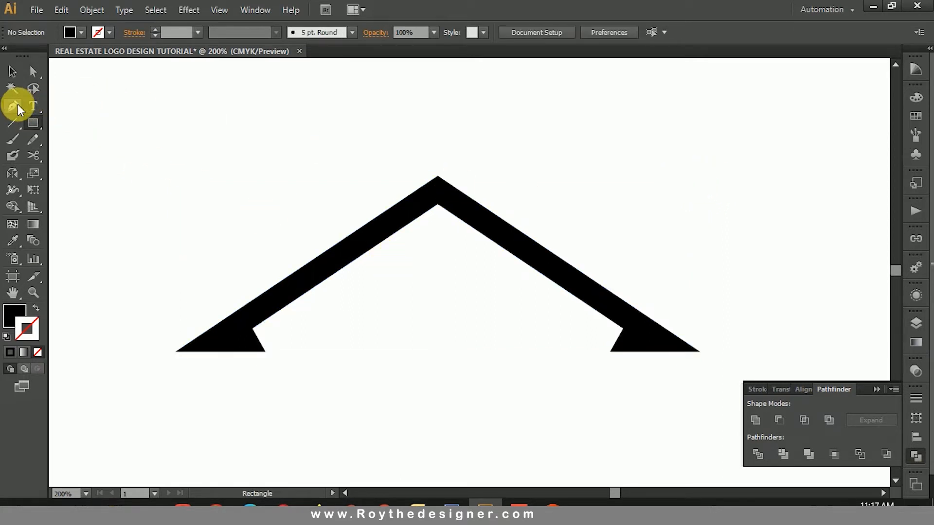
left_click(14, 125)
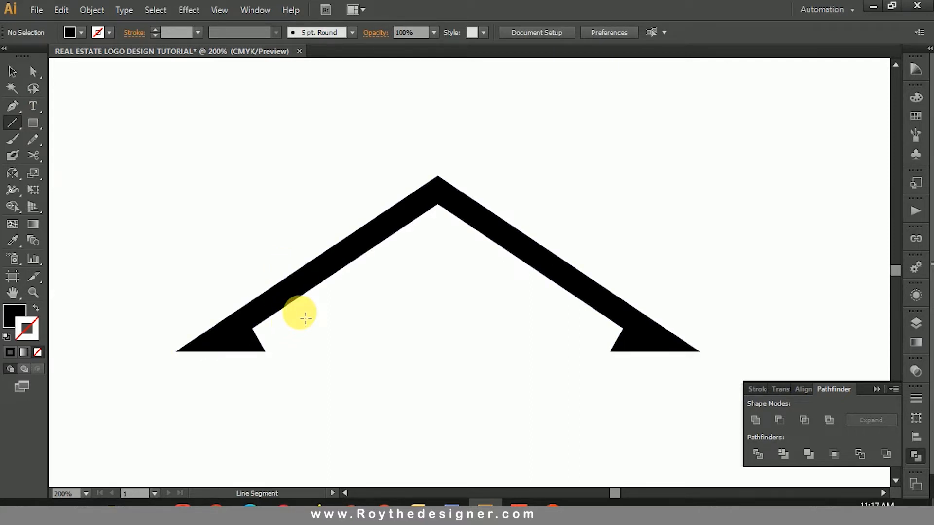
left_click_drag(299, 312, 440, 229)
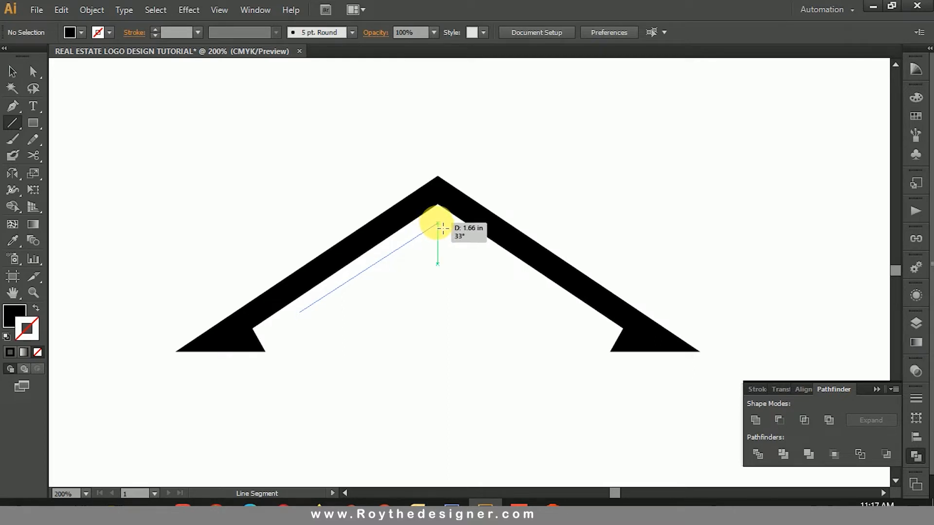
Step: Finish the line beneath the roof's left slope and give it a solid black 1 pt stroke
left_click_drag(443, 227, 444, 228)
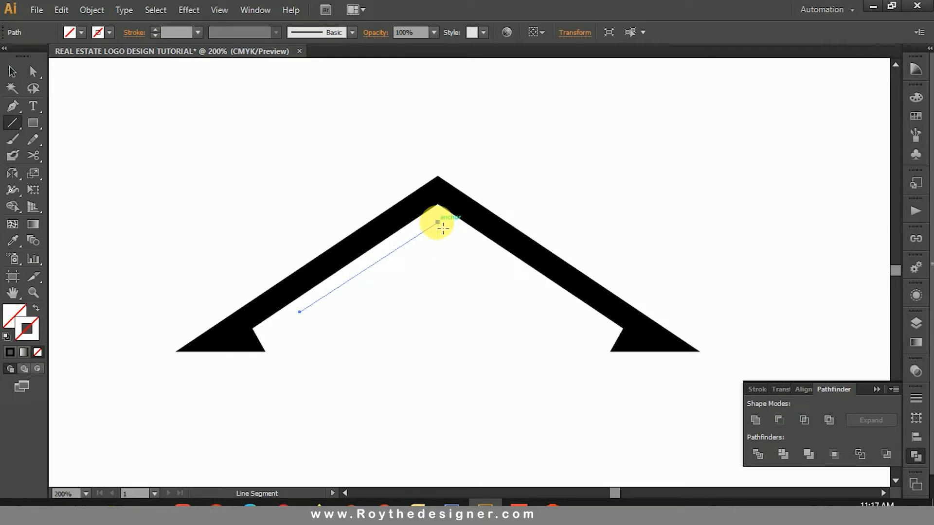
left_click(11, 354)
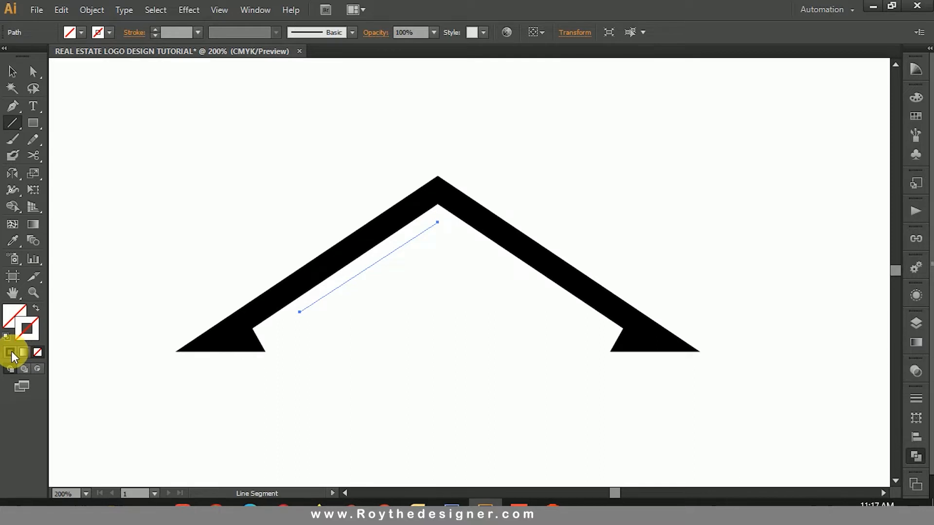
left_click(13, 71)
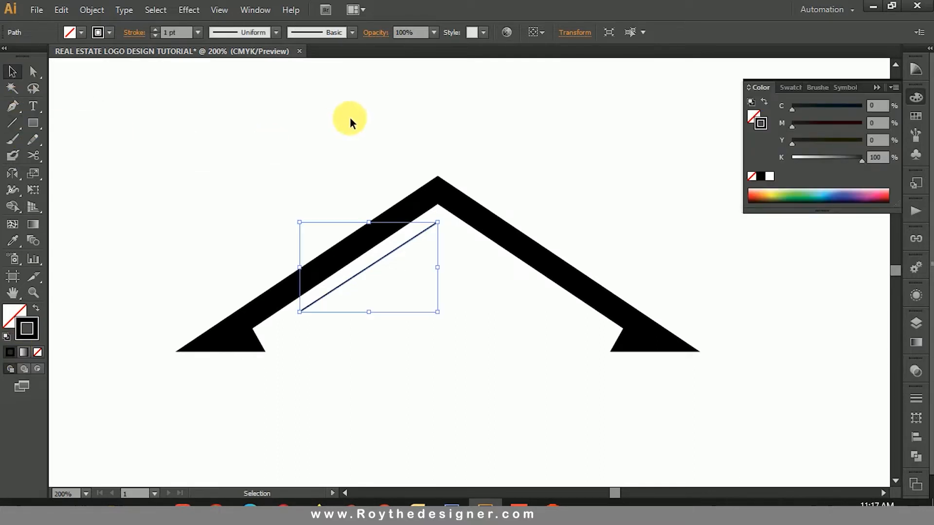
left_click(352, 122)
left_click(396, 247)
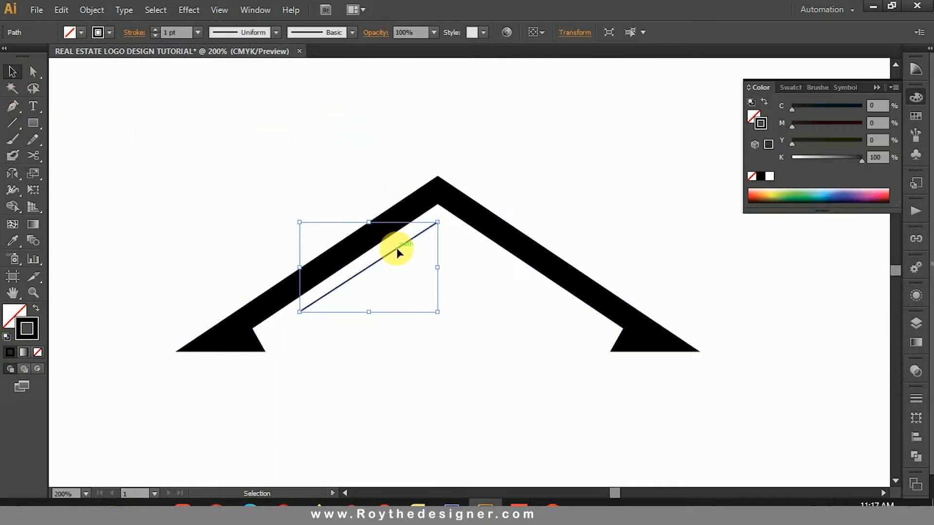
Step: Reflect a copy of the inner line across the vertical axis and move it sideways until both upper ends meet below the apex
double_click(14, 173)
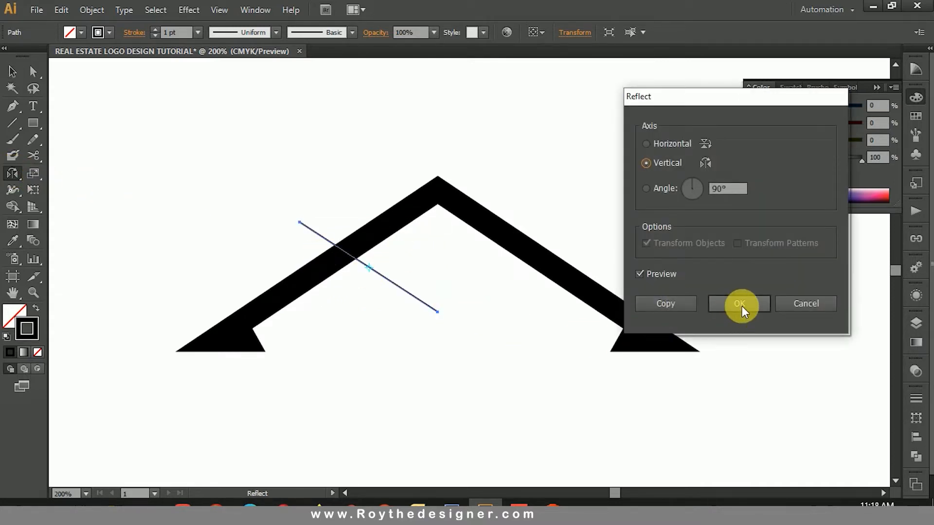
left_click(677, 304)
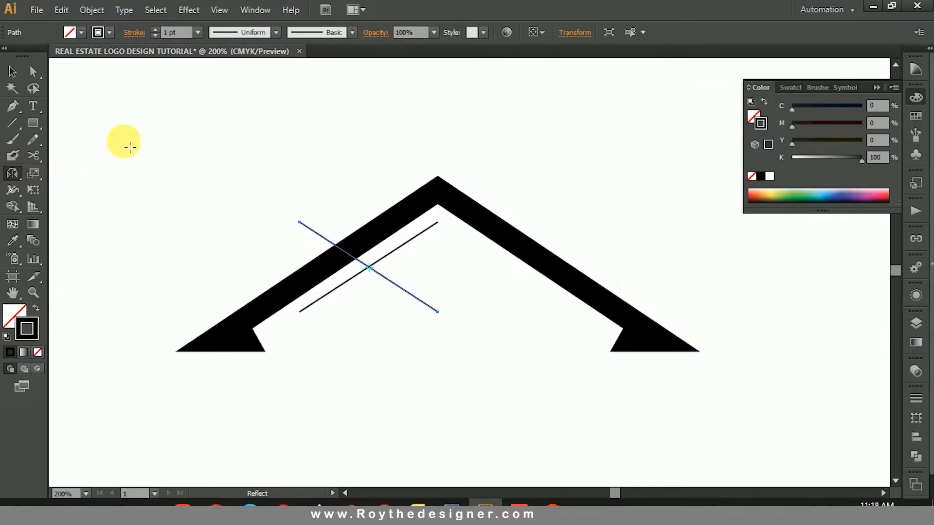
left_click(20, 69)
left_click_drag(391, 287, 529, 287)
Step: Join the two inner lines into one continuous chevron path at their shared upper ends
key("ctrl+space")
left_click_drag(407, 193, 484, 266)
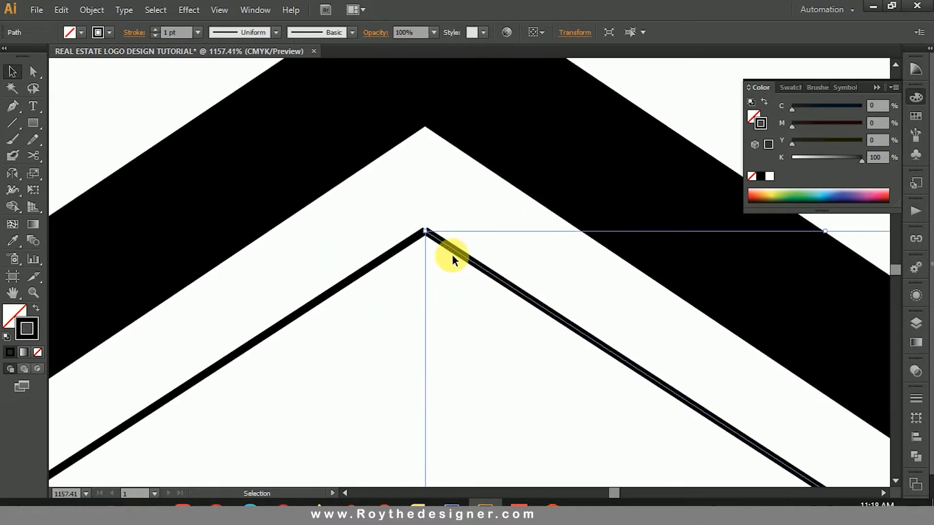
left_click(413, 240, "shift")
right_click(364, 248)
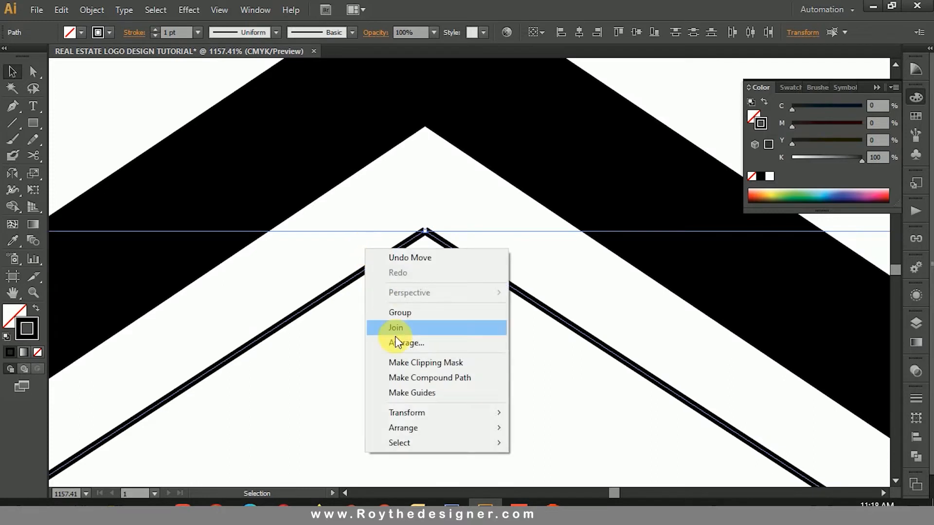
left_click(408, 328)
left_click(445, 336)
Step: Apply the tapered elliptical width profile to the inner chevron's stroke
key("ctrl+alt+space")
left_click(476, 313)
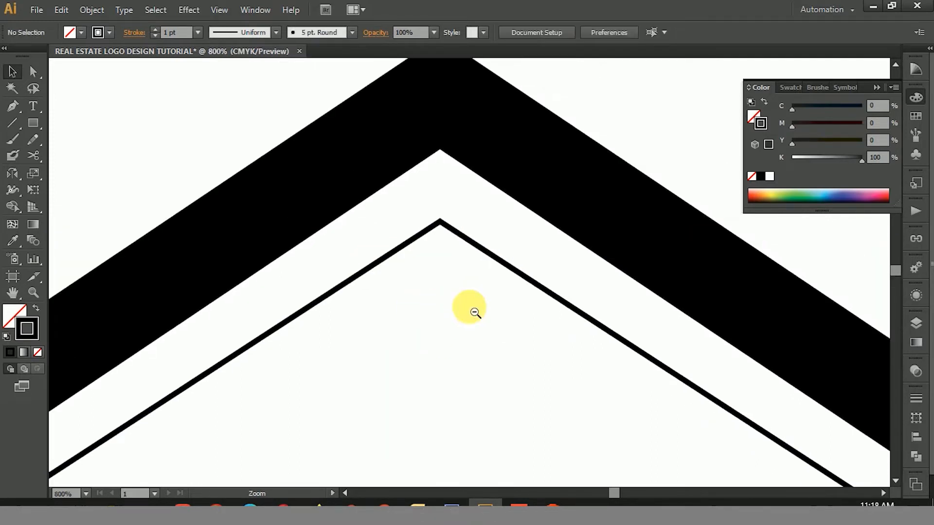
left_click(477, 312)
left_click(478, 312)
left_click(535, 248)
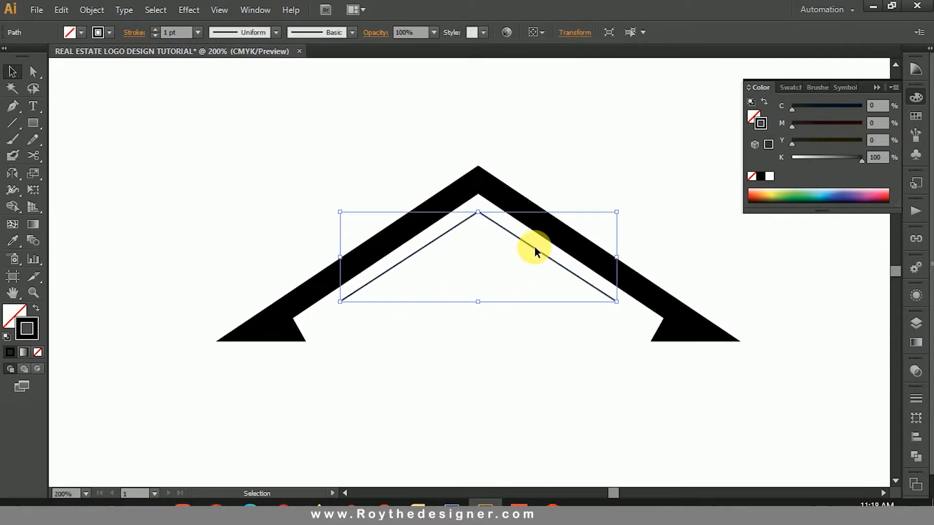
left_click(238, 34)
left_click(236, 74)
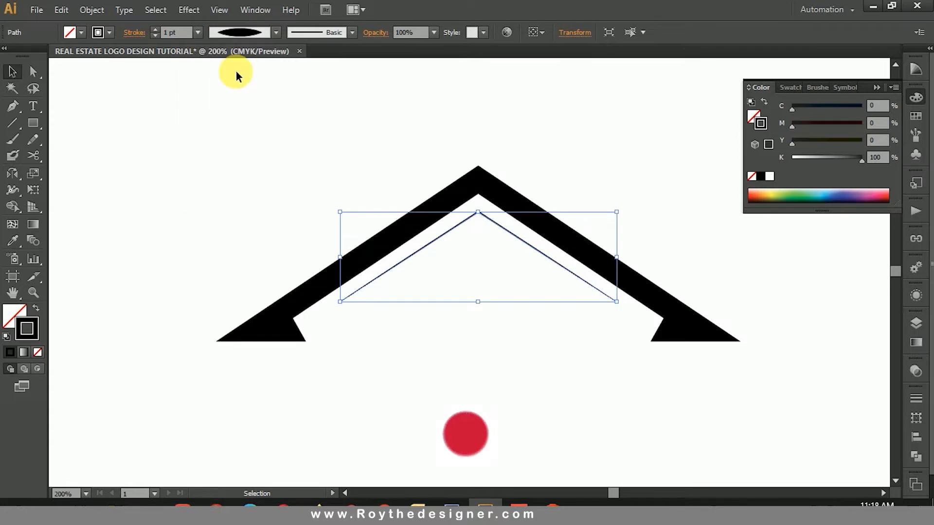
Step: Try stroke weights of 3 pt and 4 pt on the inner chevron, then set it to 2 pt
left_click(187, 32)
type("3")
key("Return")
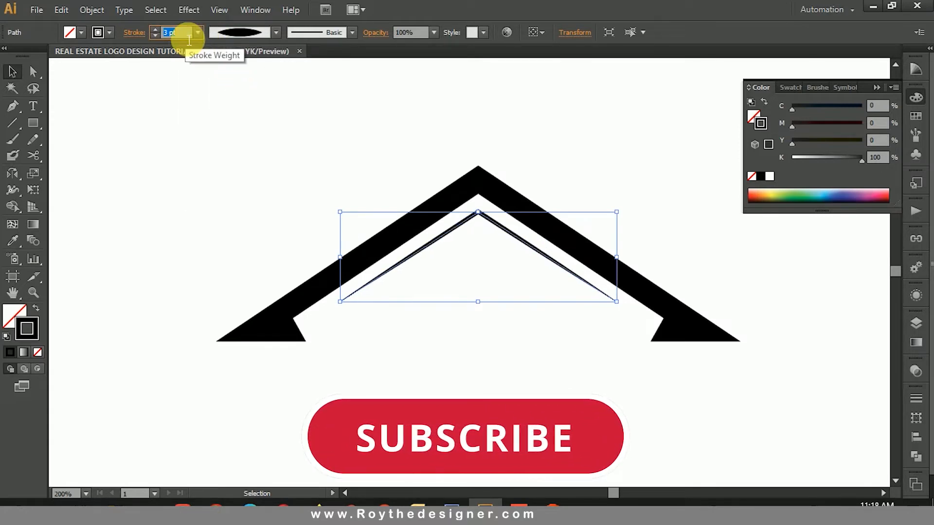
key("Up")
left_click(386, 154)
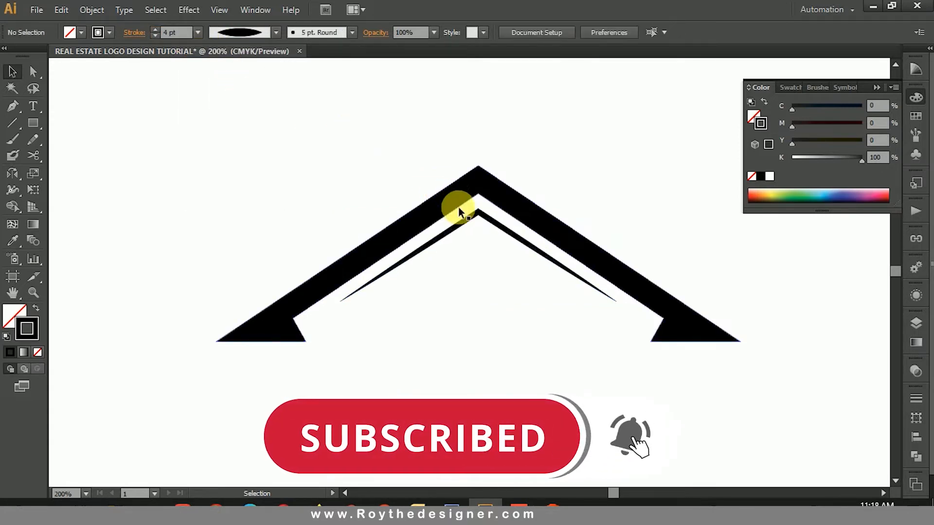
left_click(463, 221)
key("Down")
key("Down")
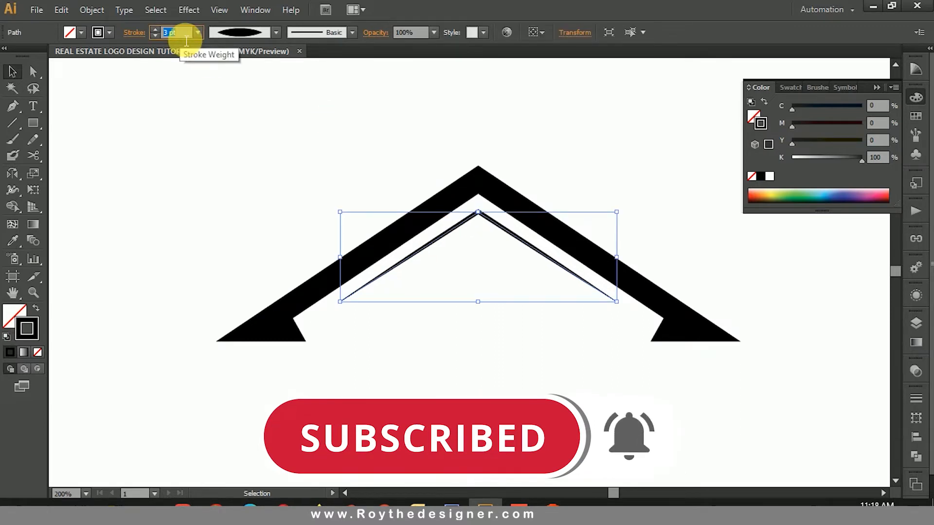
left_click(296, 113)
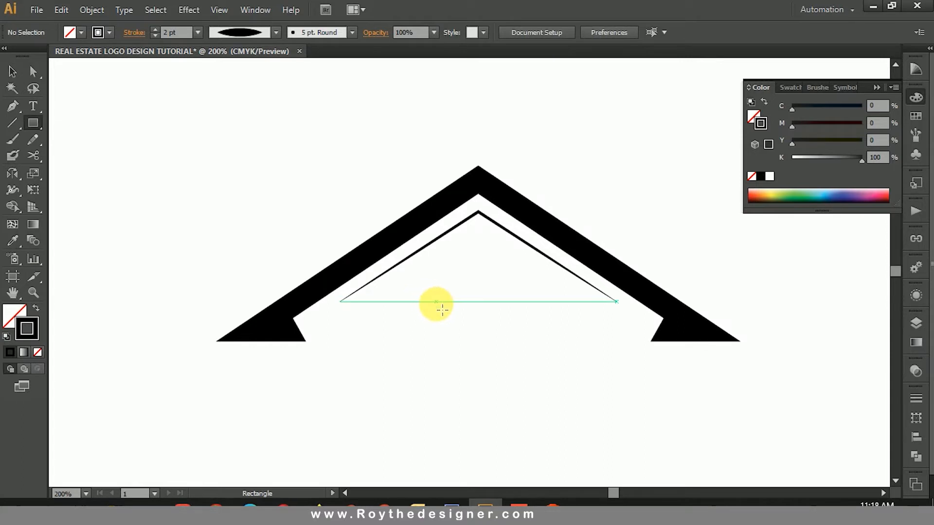
Step: Draw a small black-filled square without stroke beneath the inner chevron and shift it slightly towards the roof's centre
left_click_drag(445, 308, 450, 314)
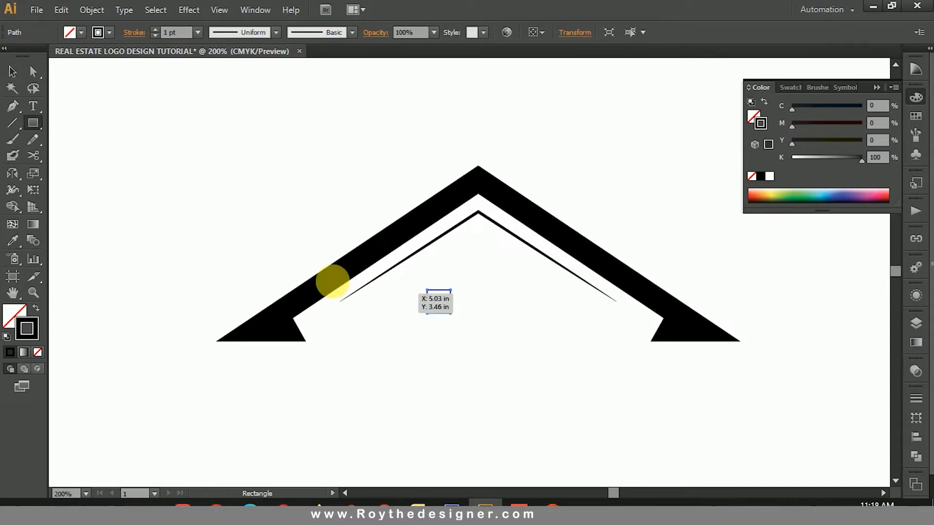
left_click(37, 310)
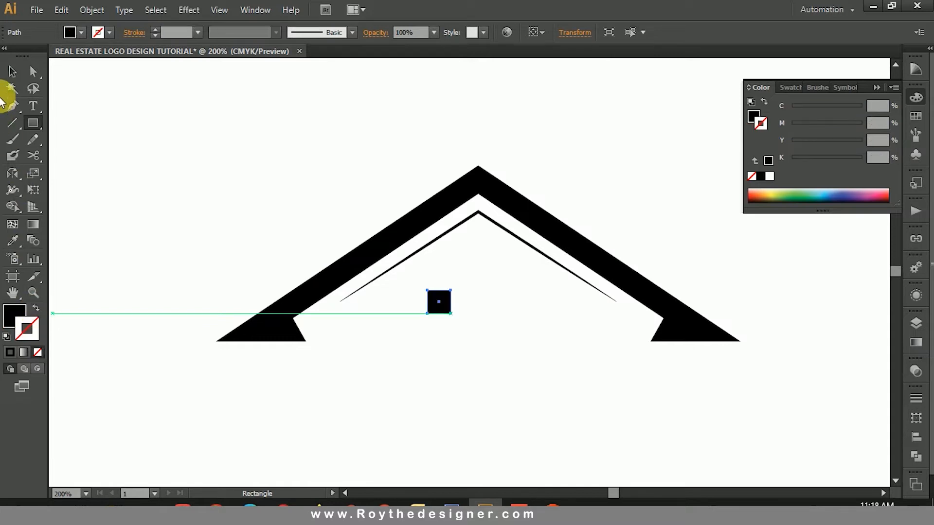
left_click(11, 70)
left_click_drag(440, 298, 451, 297)
left_click(528, 306)
Step: Copy the small square, paste it in front and move the copy horizontally to its right, leaving a narrow gap
left_click_drag(306, 151, 628, 423)
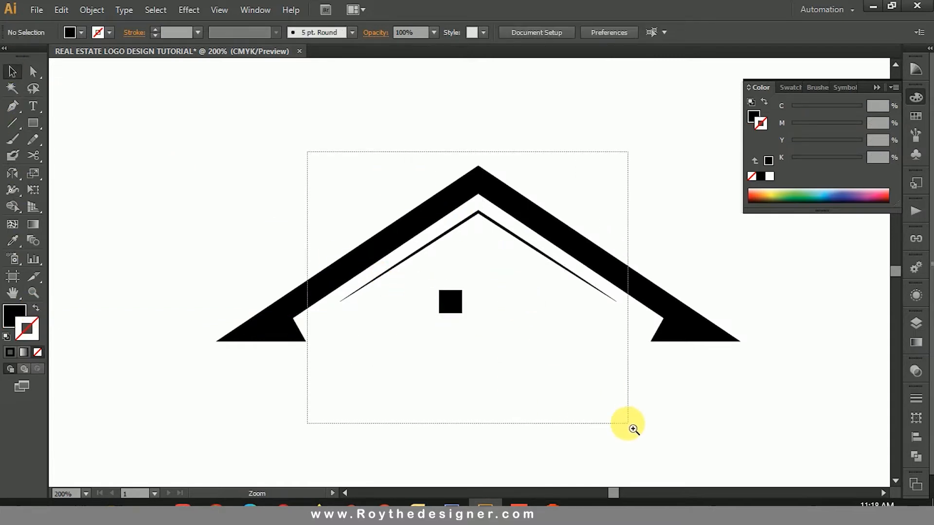
left_click(455, 291)
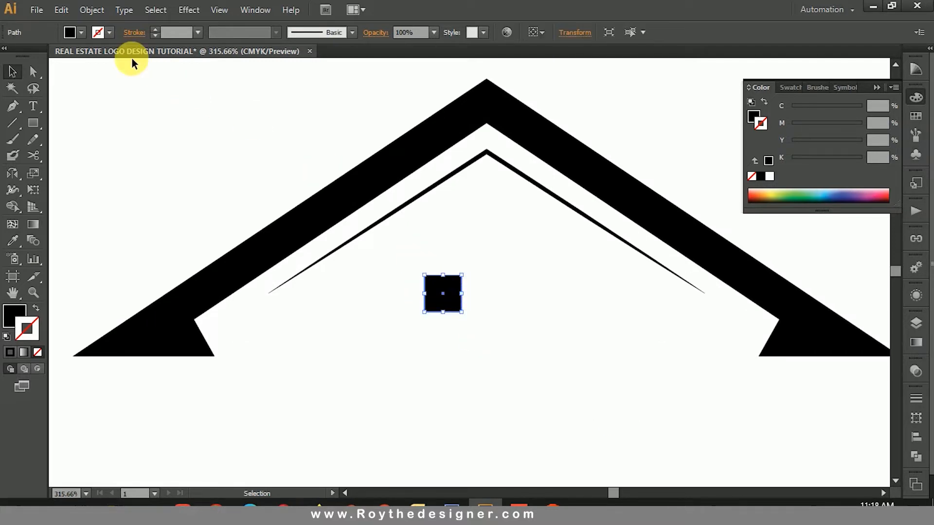
left_click(90, 10)
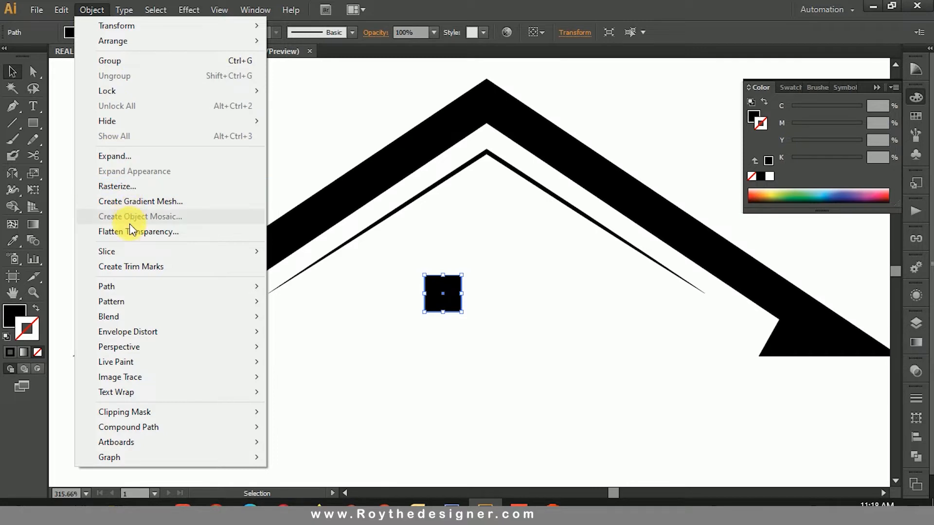
mouse_move(61, 11)
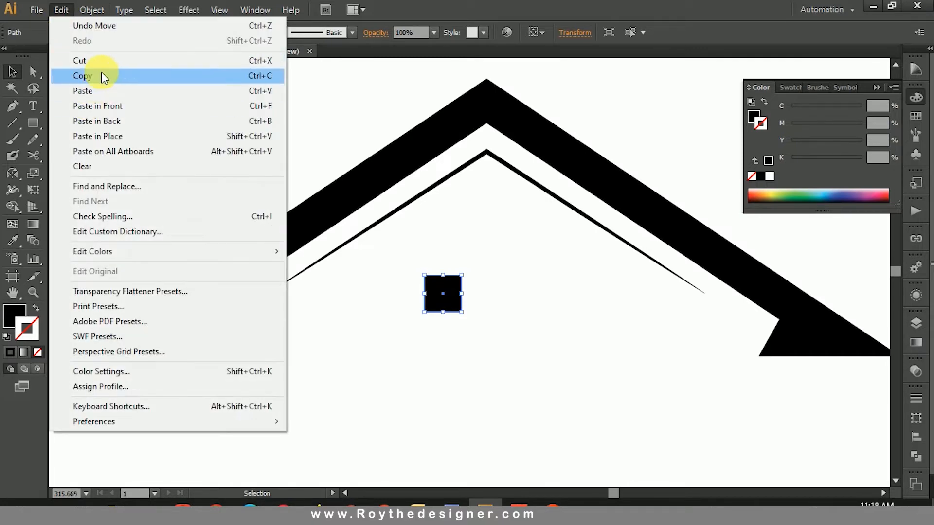
left_click(101, 74)
left_click(66, 10)
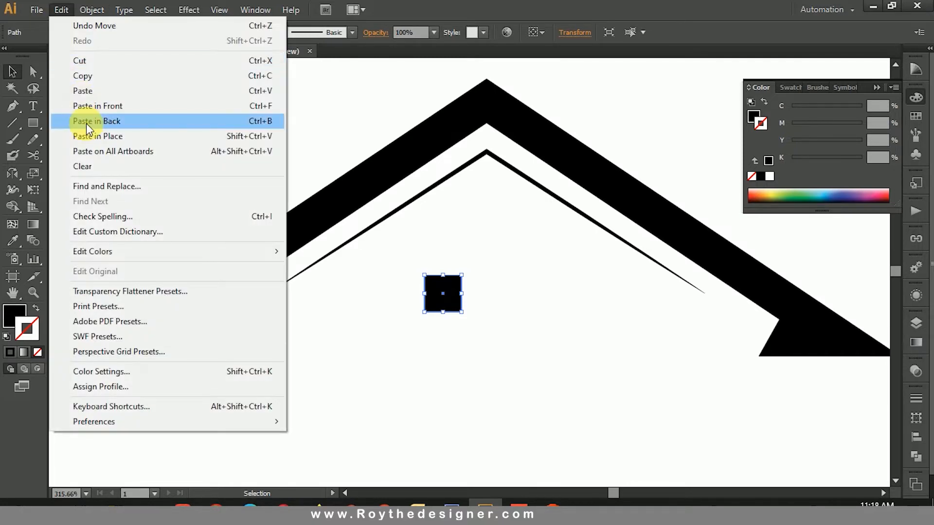
left_click(105, 106)
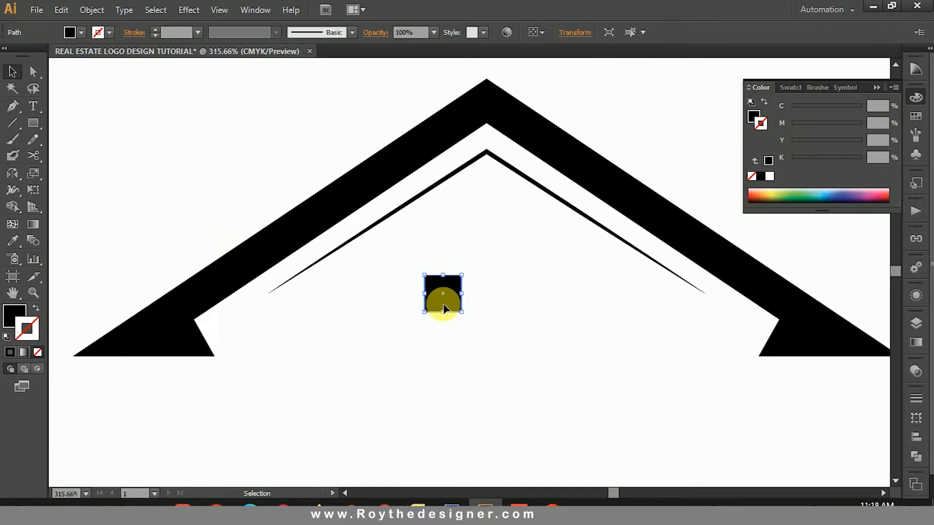
scroll(463, 347, "up", 4)
left_click_drag(420, 225, 565, 231)
Step: Copy both squares, paste them in front and move the copies straight down to form a four-pane window
scroll(608, 350, "up", 3)
left_click_drag(633, 402, 380, 275)
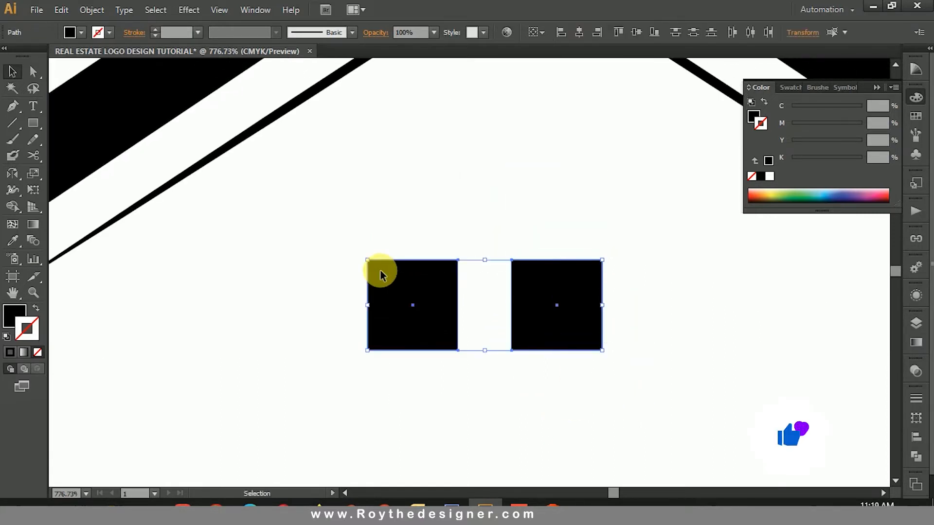
left_click(93, 11)
mouse_move(61, 10)
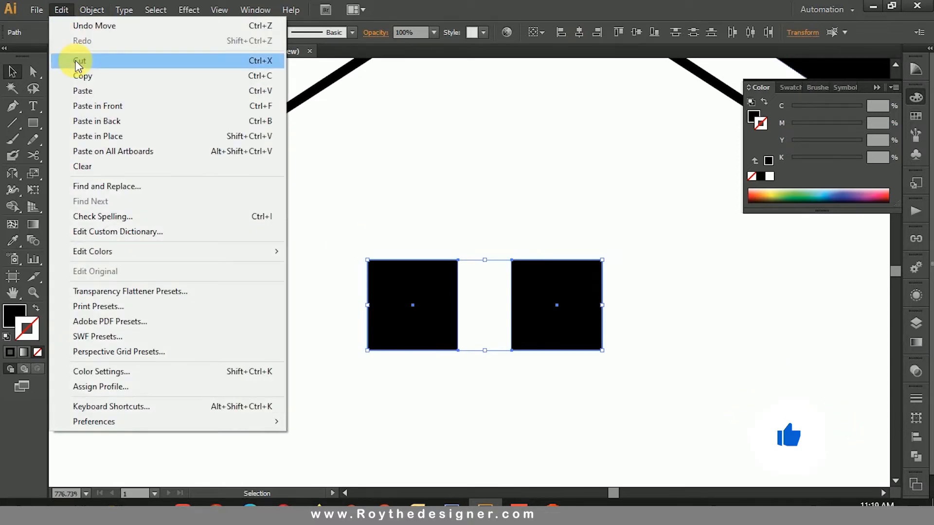
left_click(78, 75)
left_click(62, 10)
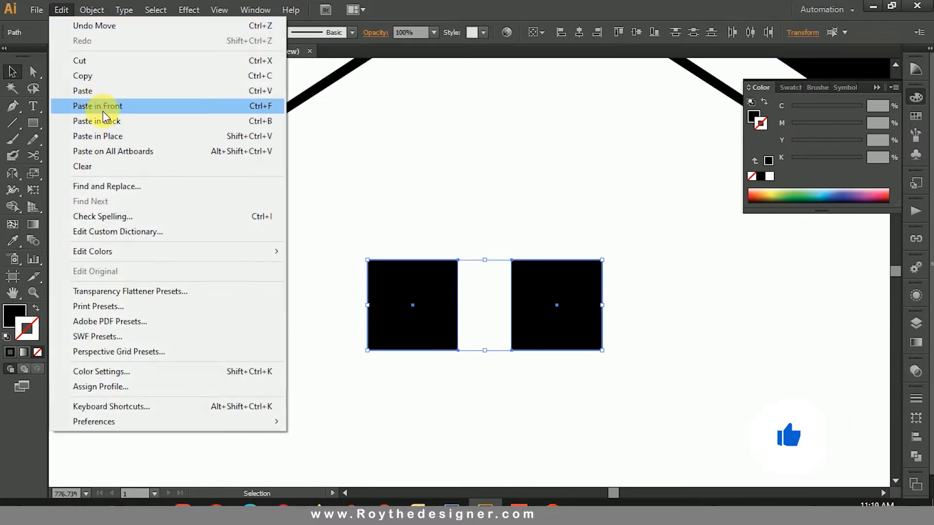
left_click(105, 111)
left_click_drag(544, 291, 544, 415)
left_click(621, 357)
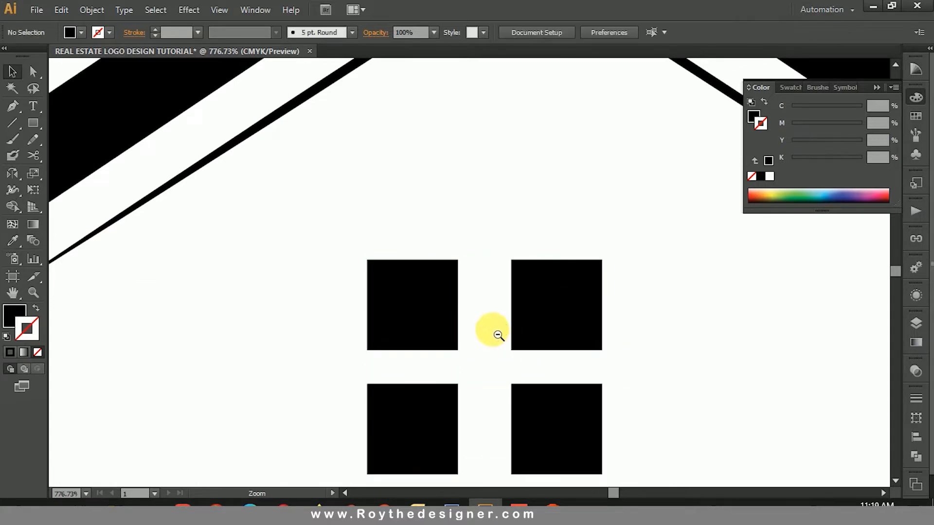
Step: Scale down the four-pane window and centre it beneath the roof apex
left_click(499, 332, "ctrl+alt")
left_click(512, 313, "ctrl+alt")
left_click(506, 256, "ctrl+alt")
left_click_drag(504, 266, 505, 317)
left_click_drag(496, 287, 393, 351)
left_click_drag(455, 310, 452, 270)
left_click(510, 321)
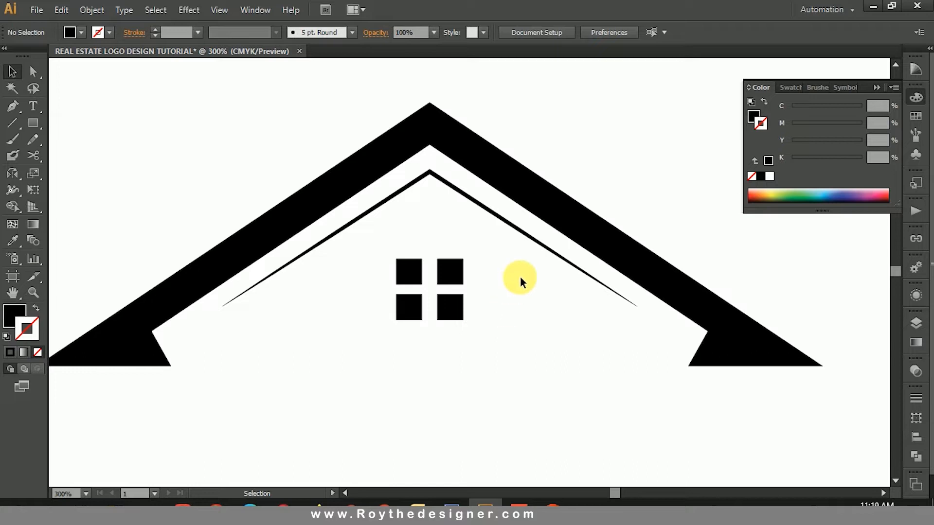
Step: Draw a narrow upright black rectangle overlapping the roof's right slope as a chimney
left_click(33, 123)
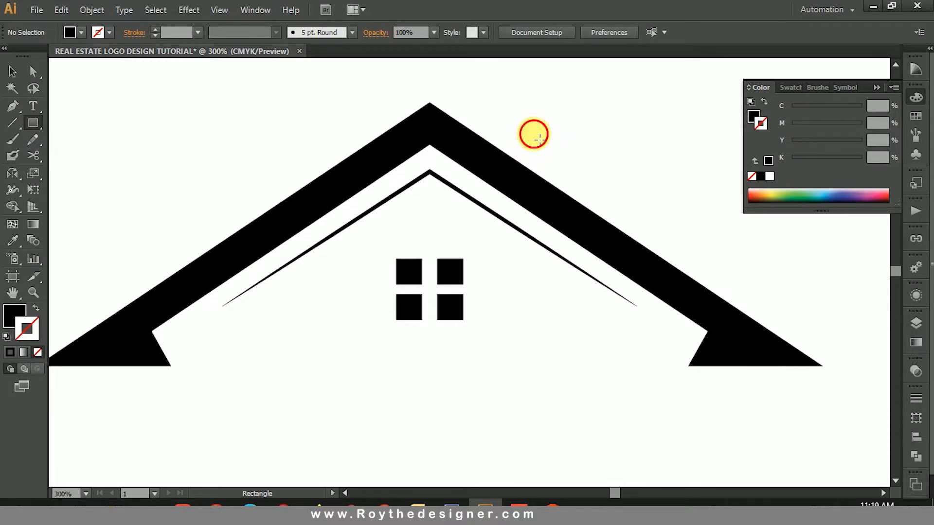
mouse_move(534, 134)
left_mouse_down()
mouse_move(548, 187)
mouse_move(564, 199)
left_mouse_up()
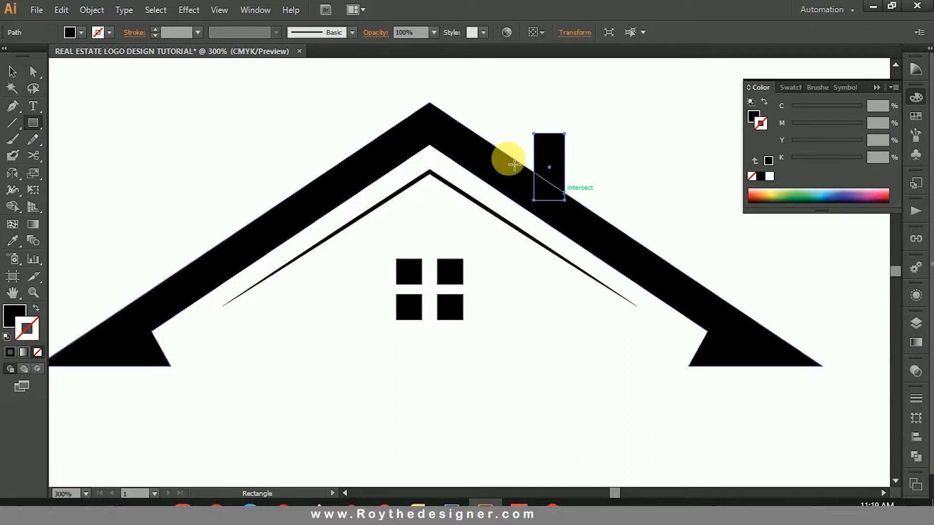
left_click(664, 195)
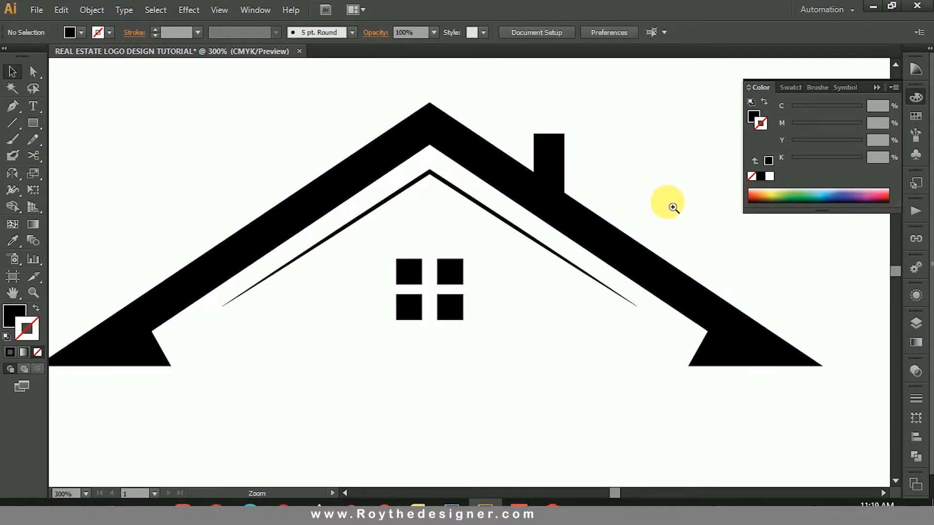
Step: Nudge the window panes slightly upward and widen the gaps between them
key("ctrl+minus")
key("ctrl+minus")
left_click_drag(481, 260, 484, 220)
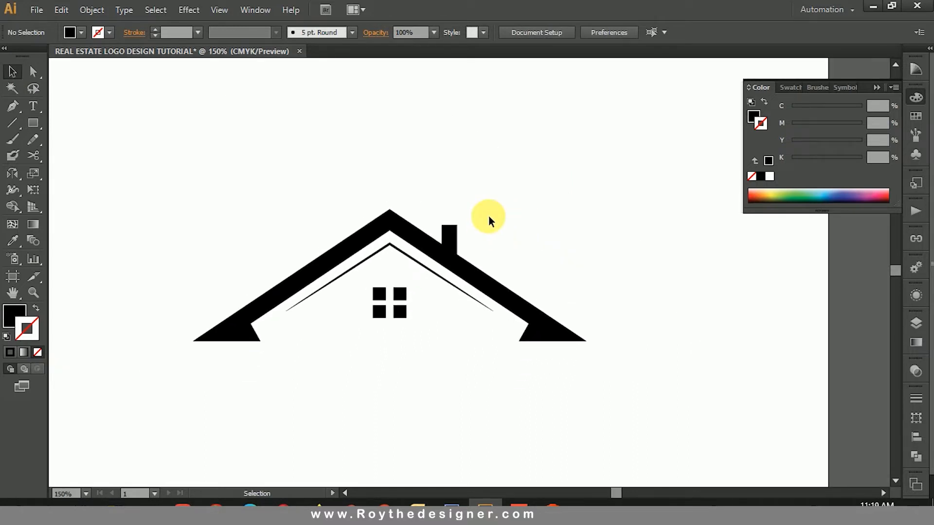
left_click_drag(309, 266, 394, 243)
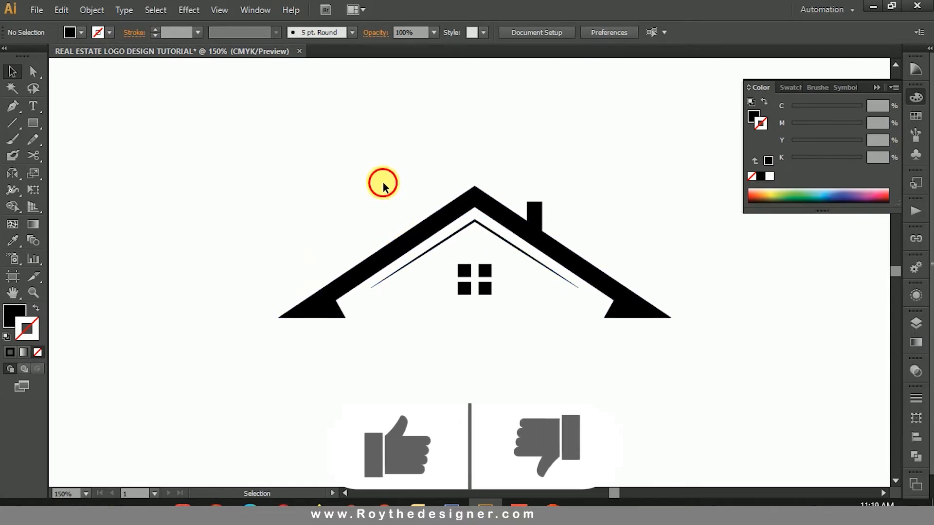
left_click_drag(449, 258, 503, 292)
key("Up")
key("Up")
key("Up")
key("Up")
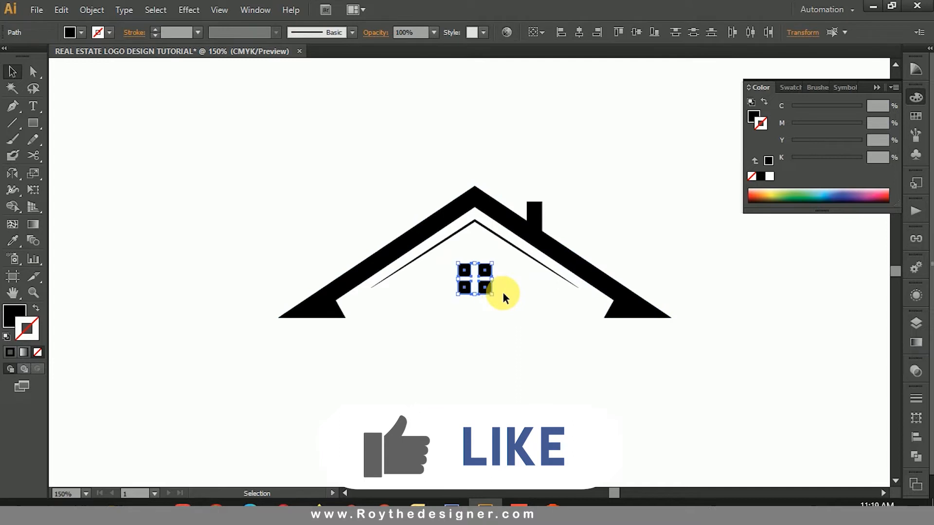
left_click_drag(474, 292, 491, 268)
left_click(504, 308)
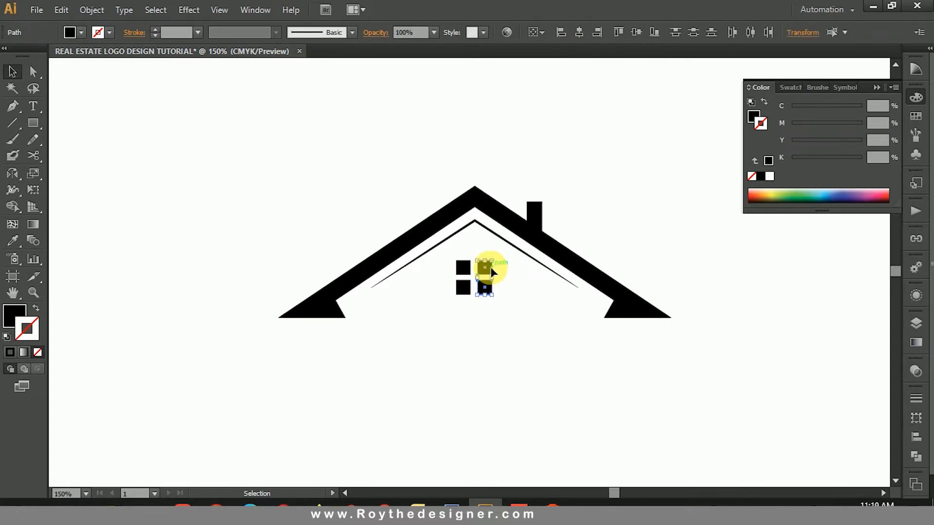
Step: Nudge the four window panes slightly to the right and group them into one object
left_click_drag(458, 319, 443, 263)
key("Right")
right_click(443, 262)
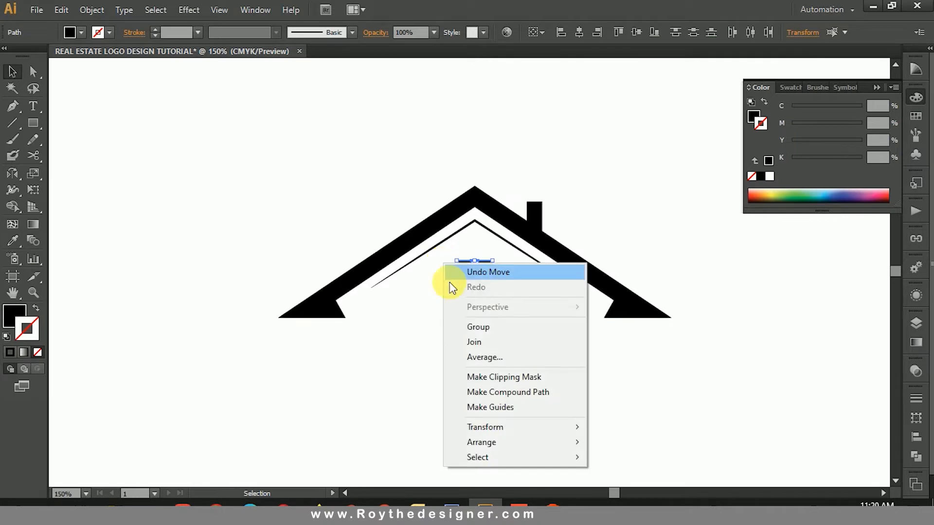
left_click(465, 325)
left_click(484, 301)
left_click(483, 267)
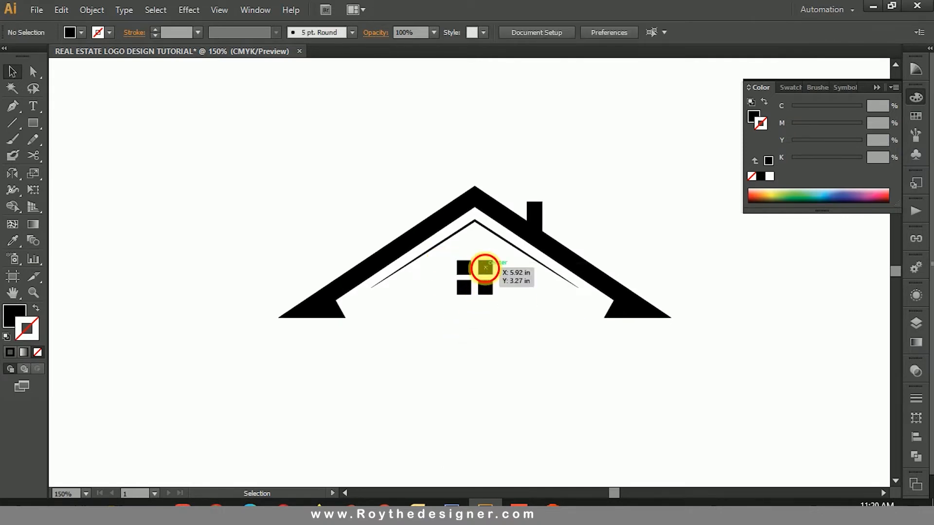
left_click(492, 236)
left_click(494, 210)
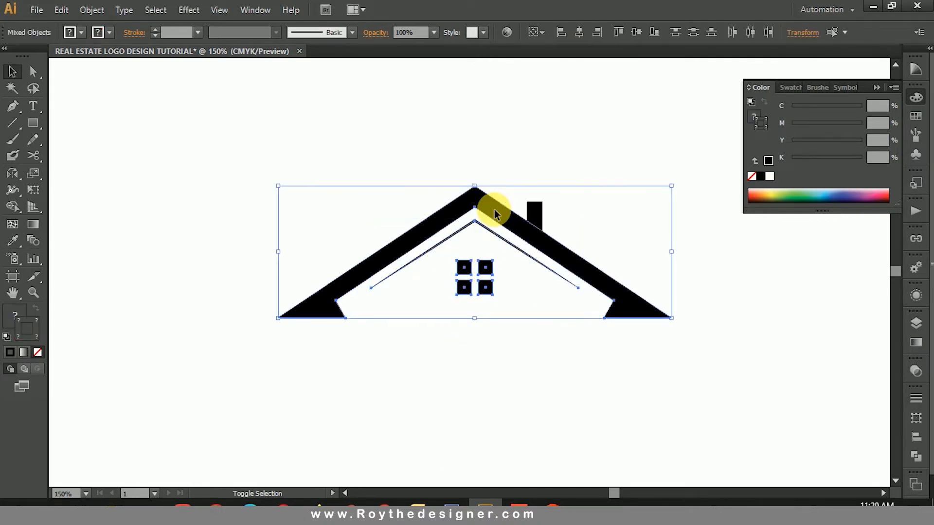
left_click(567, 216)
Step: Unite the chimney rectangle and the outer roof into one shape with Pathfinder
left_click(539, 207)
left_click(563, 250, "shift")
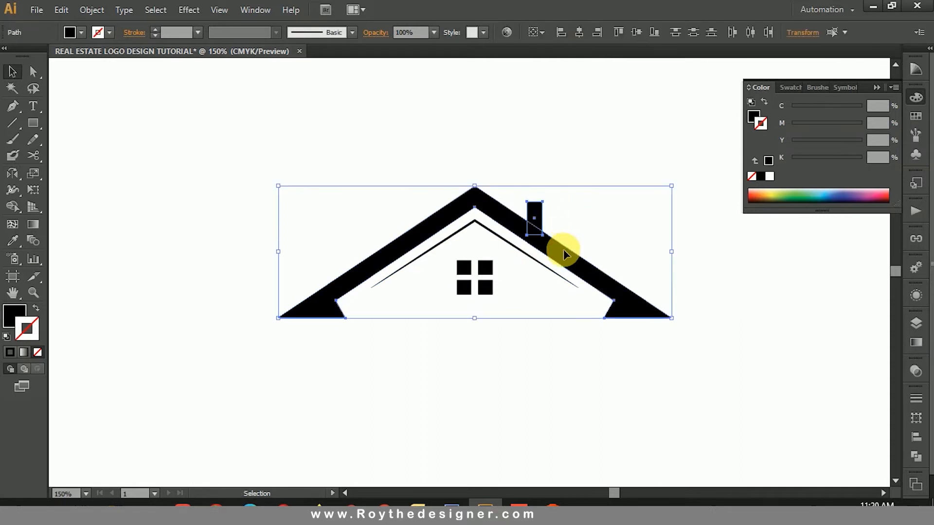
left_click(917, 457)
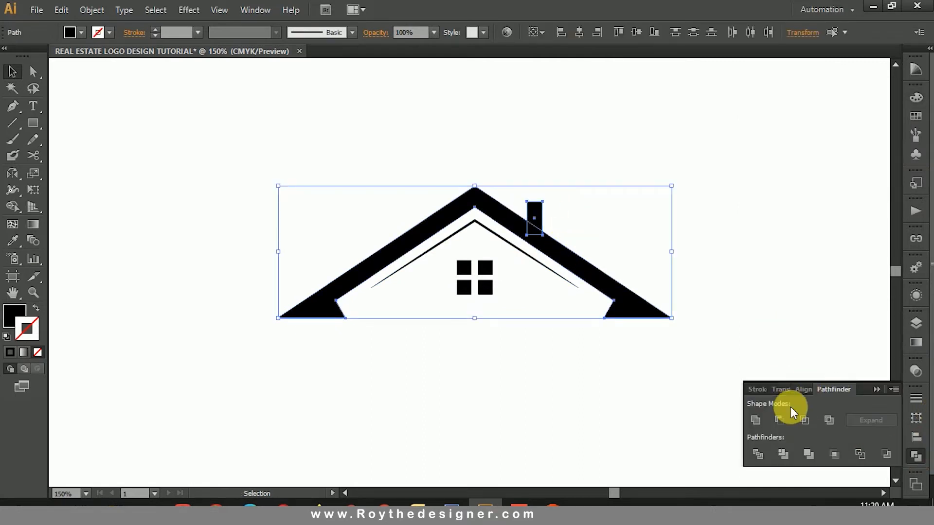
left_click(758, 419)
left_click(917, 457)
left_click(544, 121)
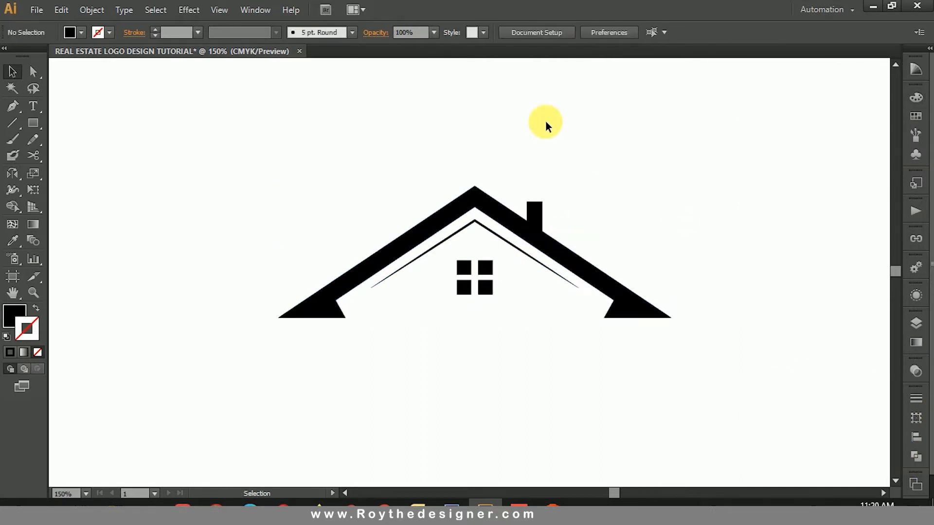
Step: Move the grouped window slightly up beneath the inner chevron
left_click_drag(544, 121, 432, 317)
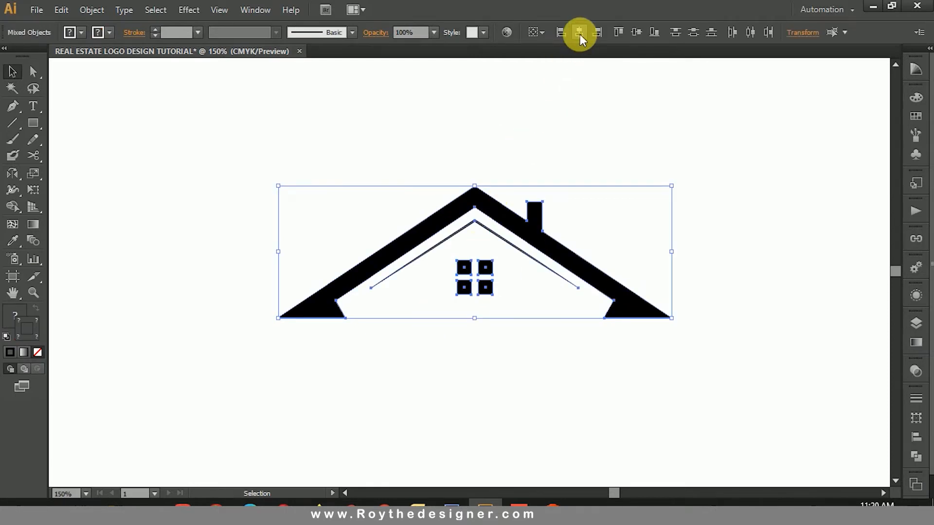
left_click(483, 253)
left_click(484, 274)
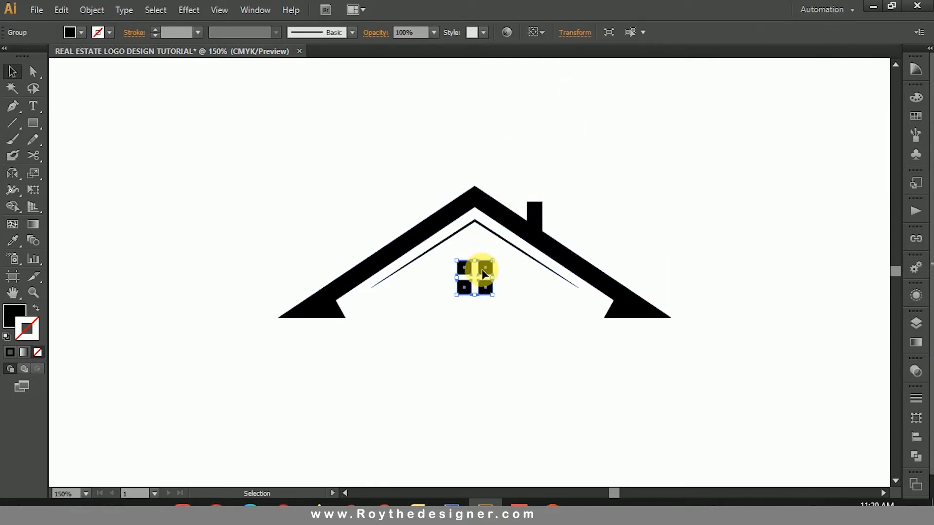
left_click(438, 157)
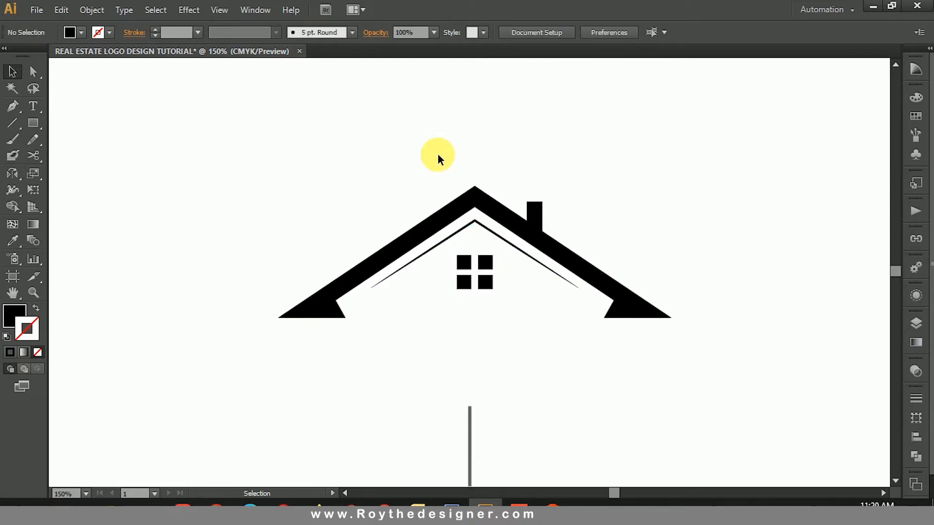
Step: Draw a black downward-pointing triangle about 1.9 in wide with the Pen tool, one edge parallel to the roof's left slope
left_click(19, 112)
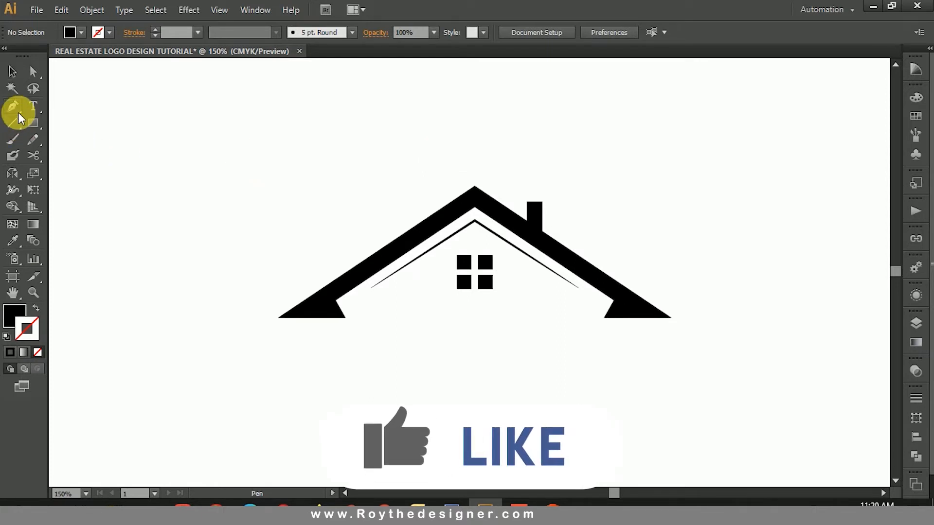
left_click(324, 269)
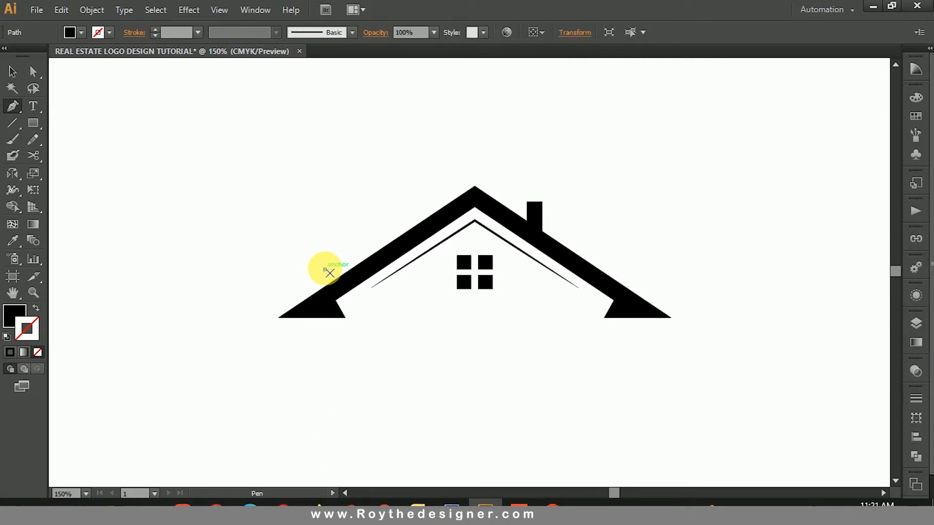
left_click(386, 227)
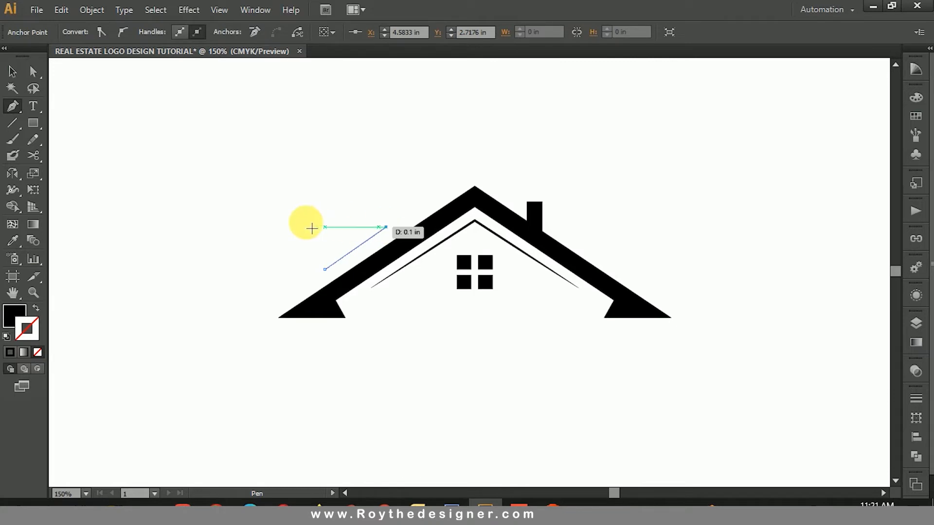
left_click(247, 226)
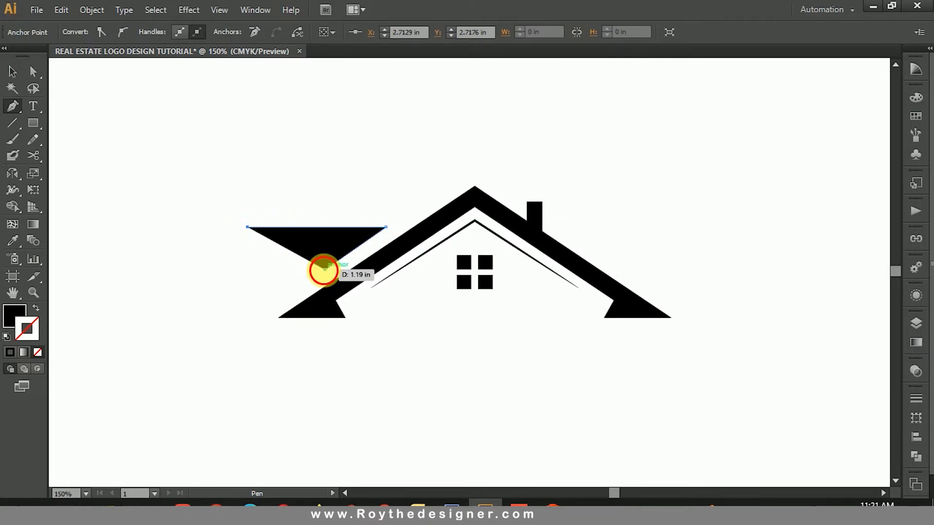
left_click(324, 268)
left_click(12, 71)
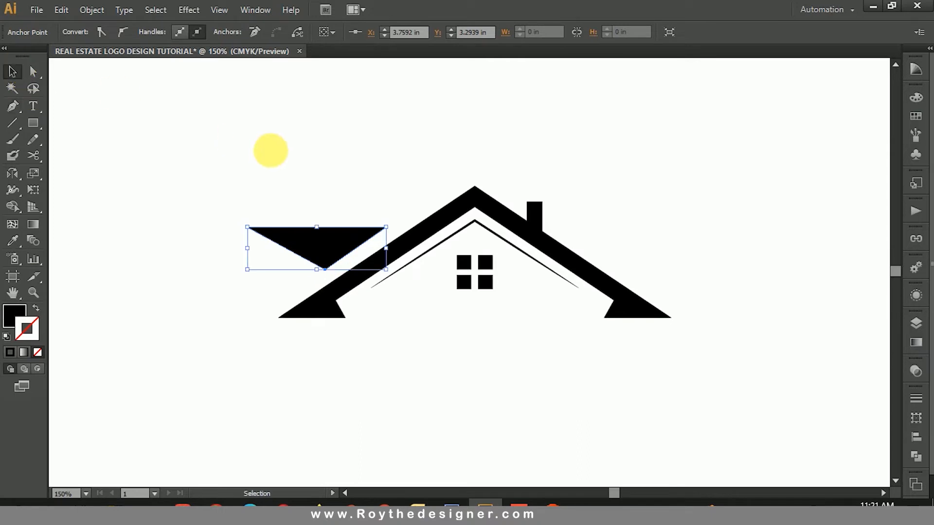
left_click(271, 150)
Step: Draw an open two-segment peak below the triangle's left edge, with no fill and a 1 pt black stroke
left_click_drag(325, 171, 365, 148)
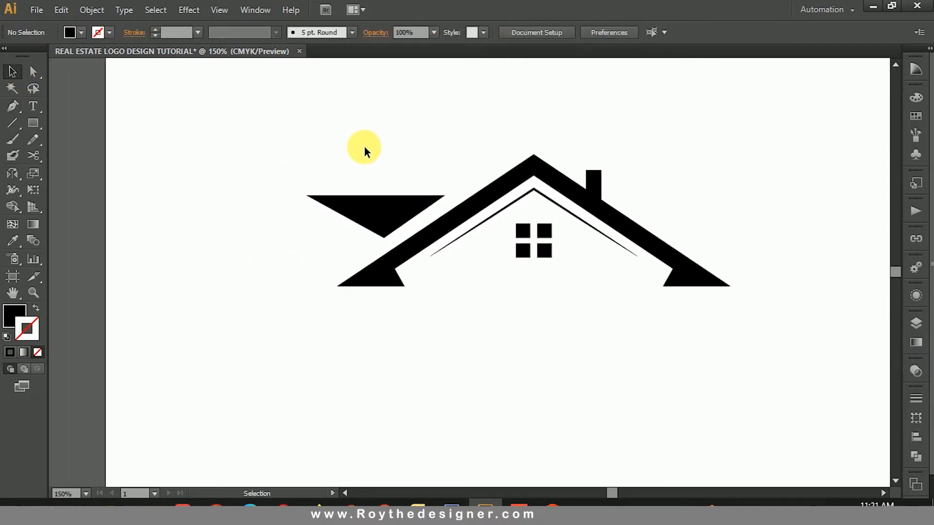
left_click_drag(254, 159, 601, 395)
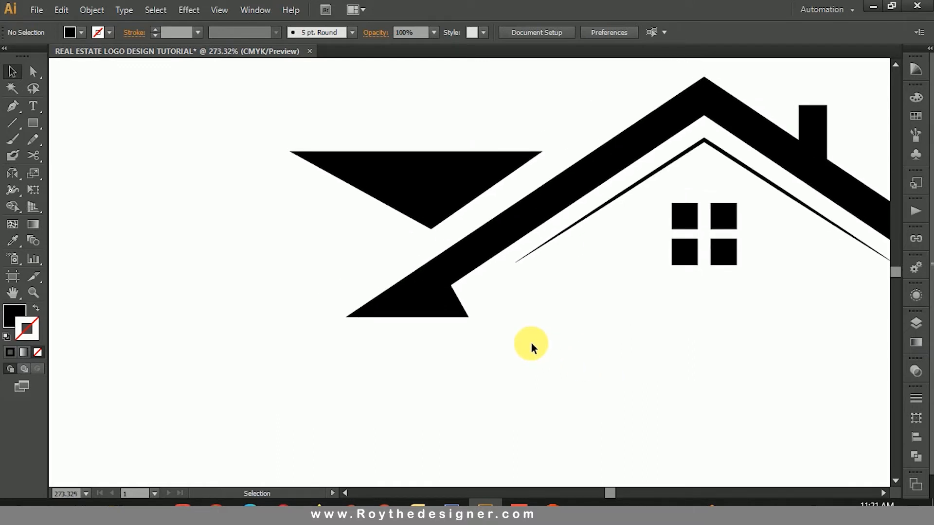
left_click(13, 106)
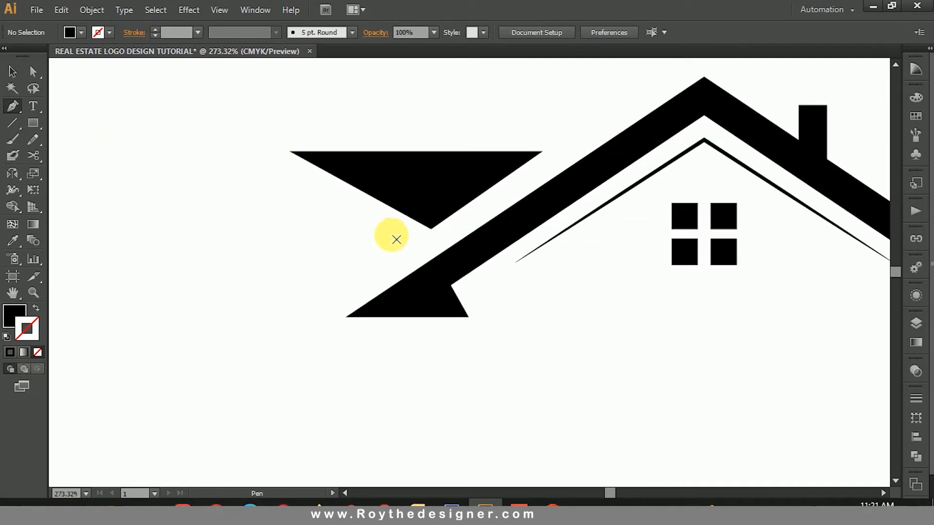
left_click(405, 243)
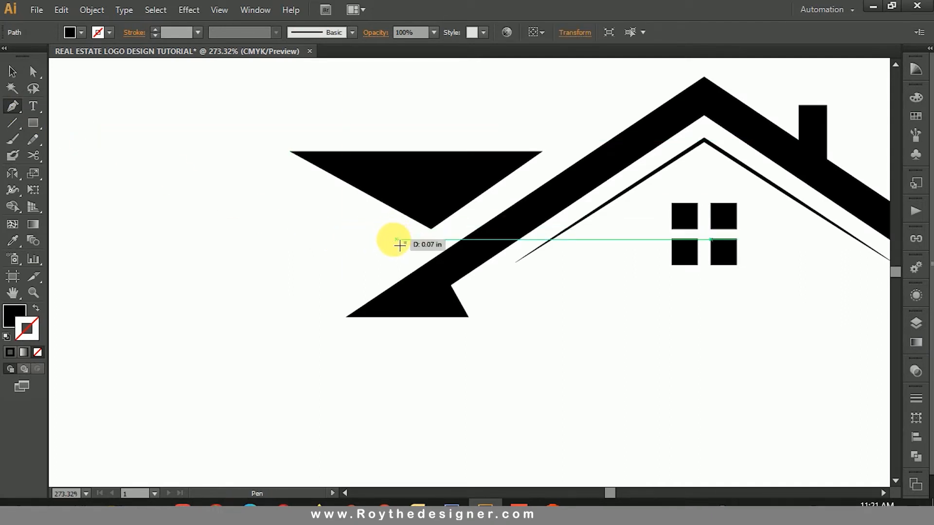
left_click(308, 193)
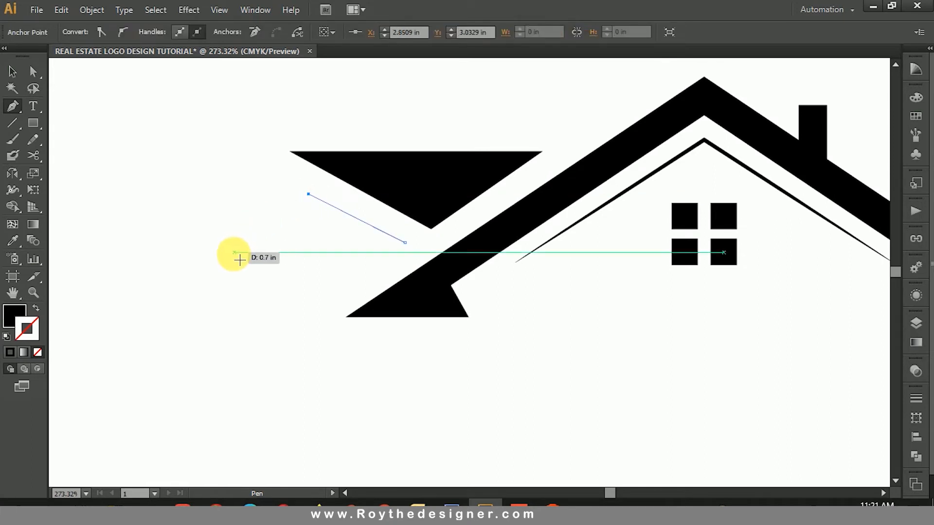
left_click(217, 278)
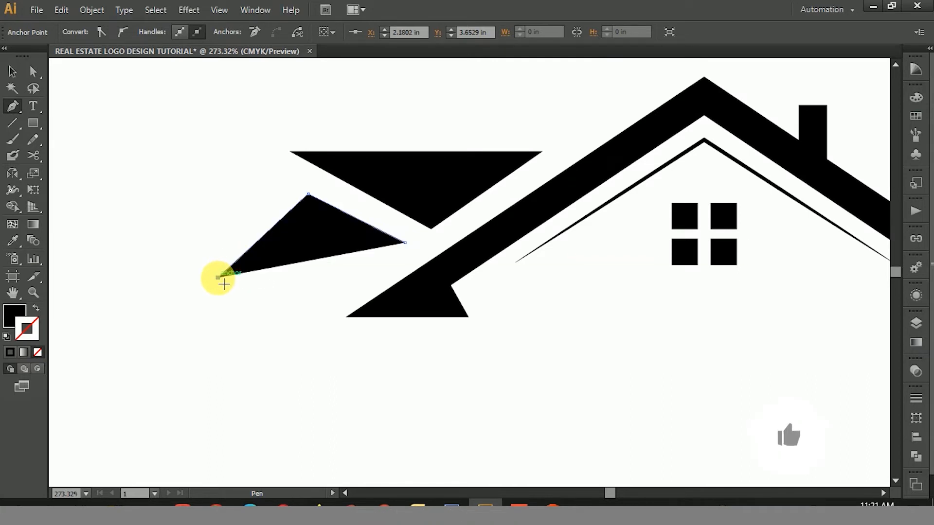
left_click(37, 310)
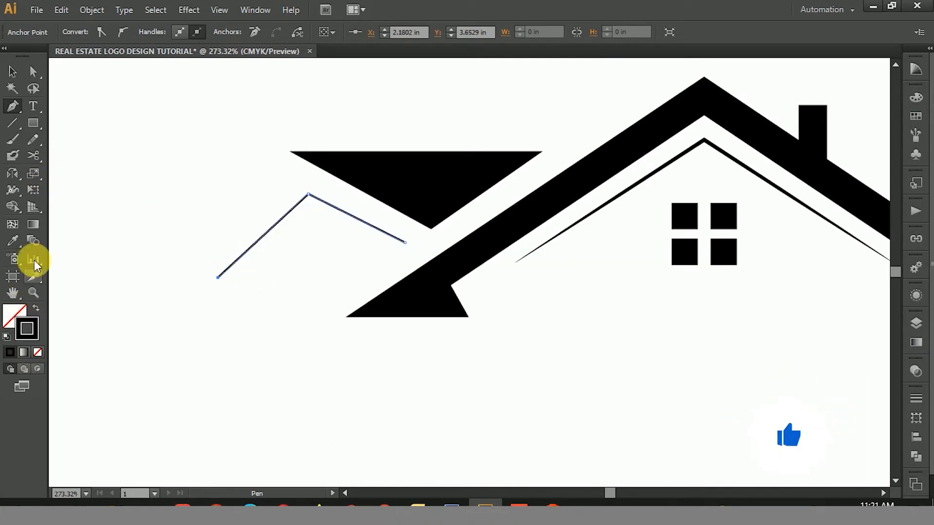
left_click(13, 72)
left_click(212, 117)
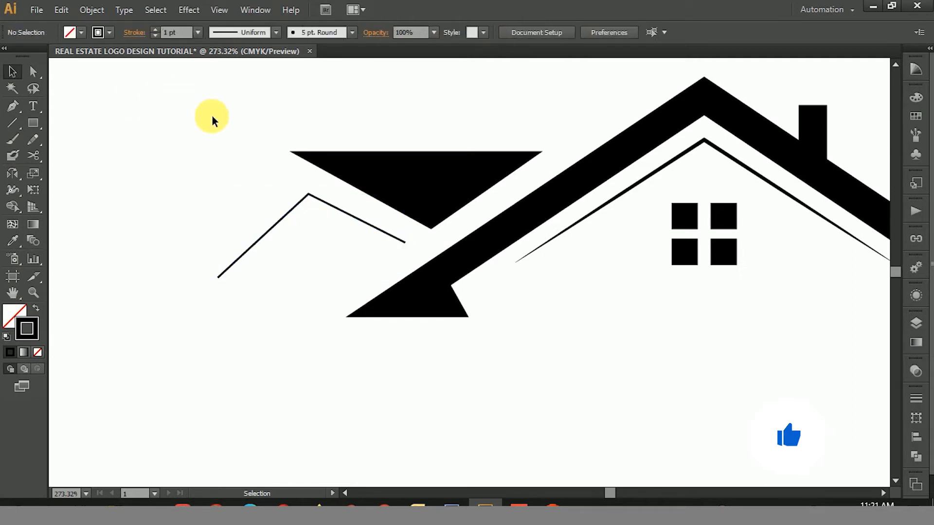
Step: Shift the right end point of the stroked peak slightly so its segment runs parallel to the triangle's lower-left edge
left_click_drag(174, 105, 597, 411)
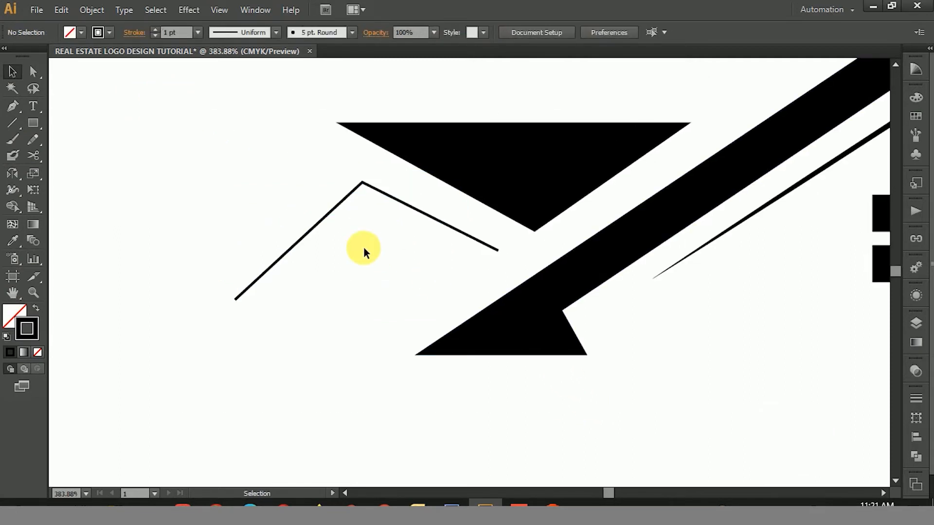
left_click(33, 72)
left_click_drag(489, 253, 495, 255)
left_click(518, 255)
Step: Draw a closed slanted band with the Pen tool left of the stroked peak, parallel to its left slope and ending in a pointed foot
left_click_drag(415, 271, 446, 262)
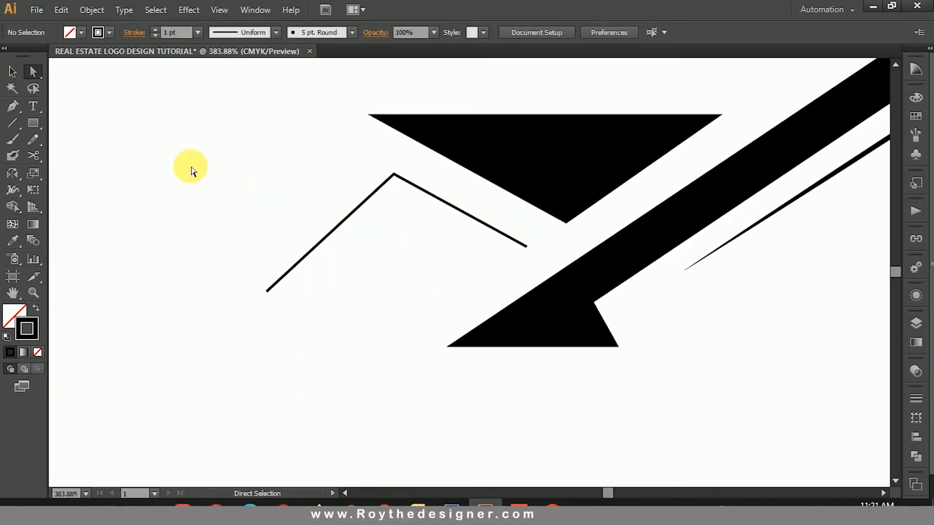
left_click(13, 107)
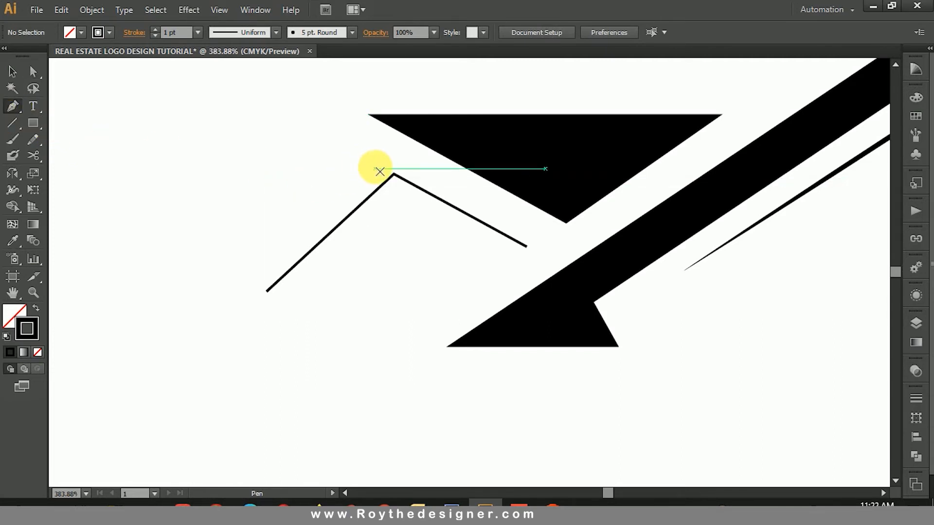
left_click(364, 157)
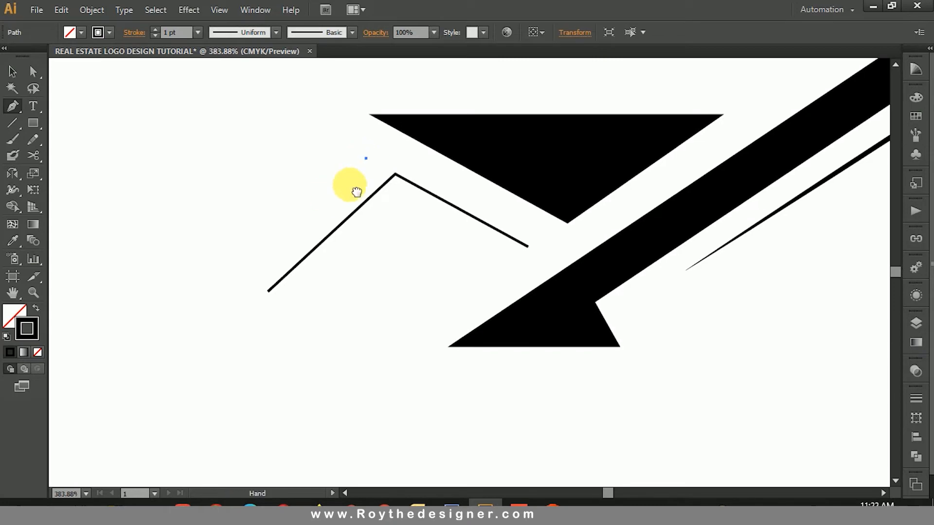
left_click_drag(335, 204, 388, 180)
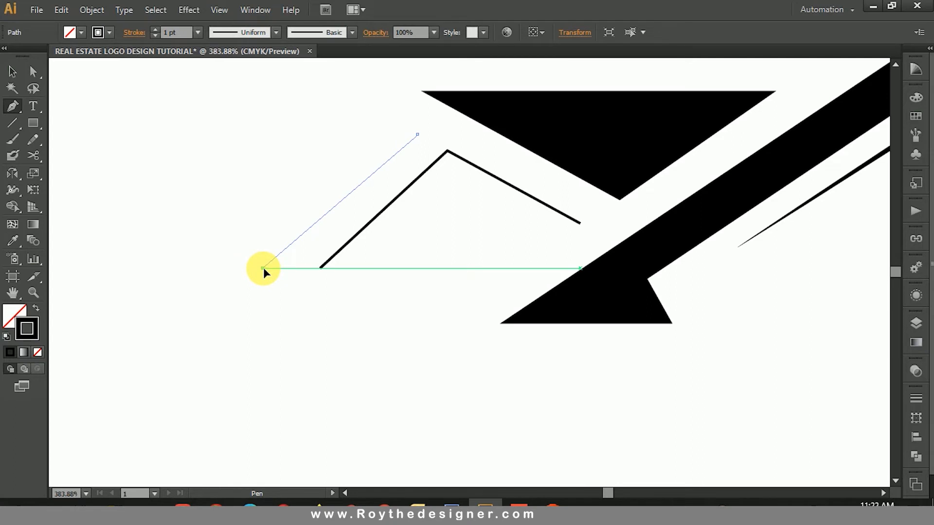
left_click(263, 268)
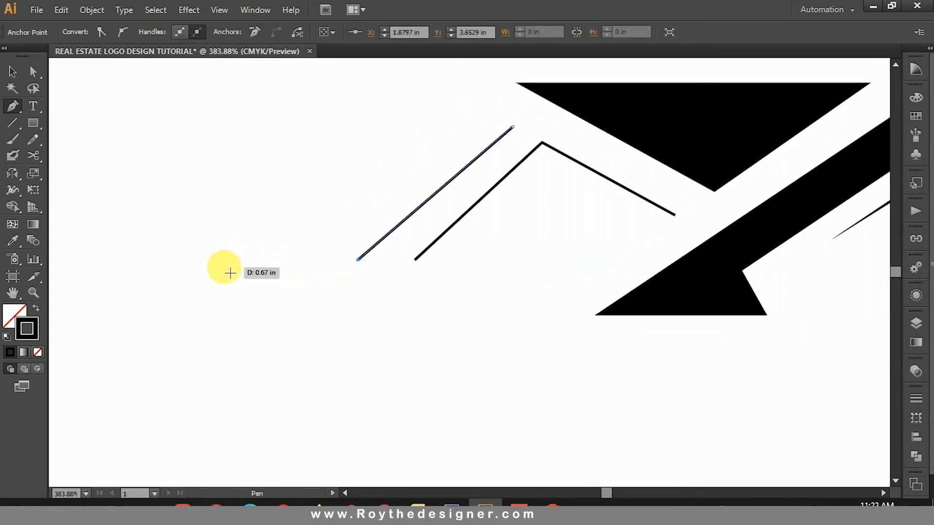
left_click(231, 259)
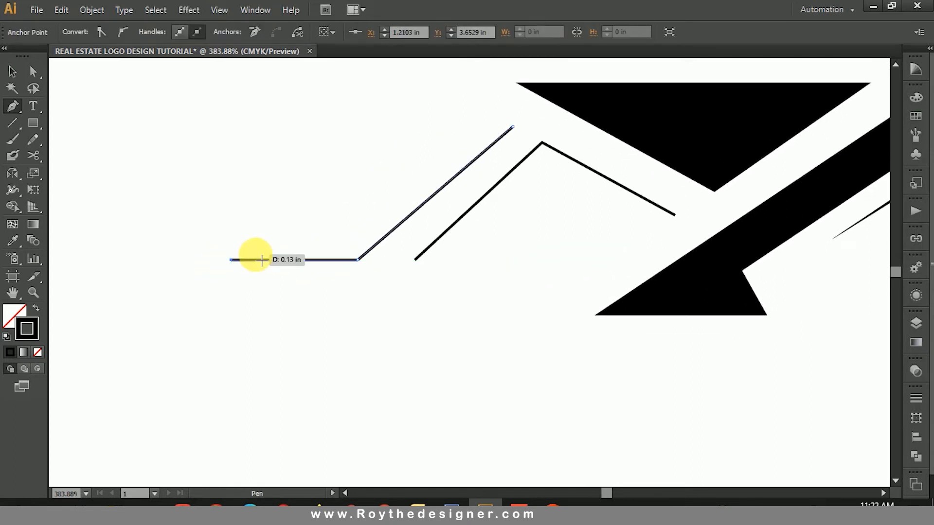
left_click_drag(262, 261, 332, 238)
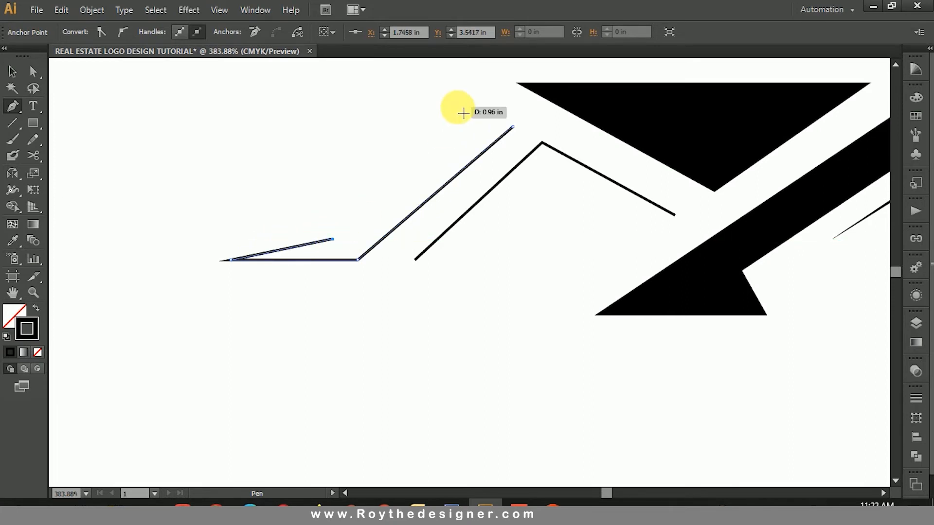
left_click(480, 108)
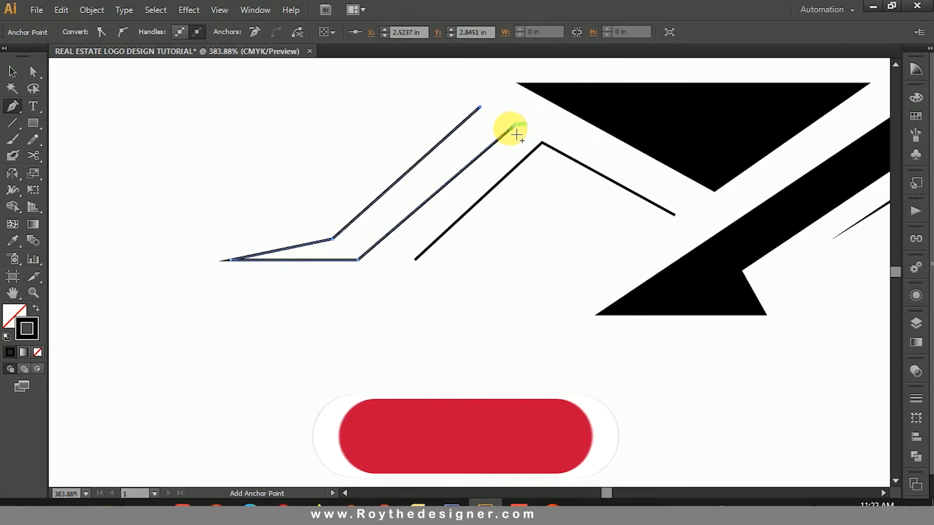
left_click(511, 127)
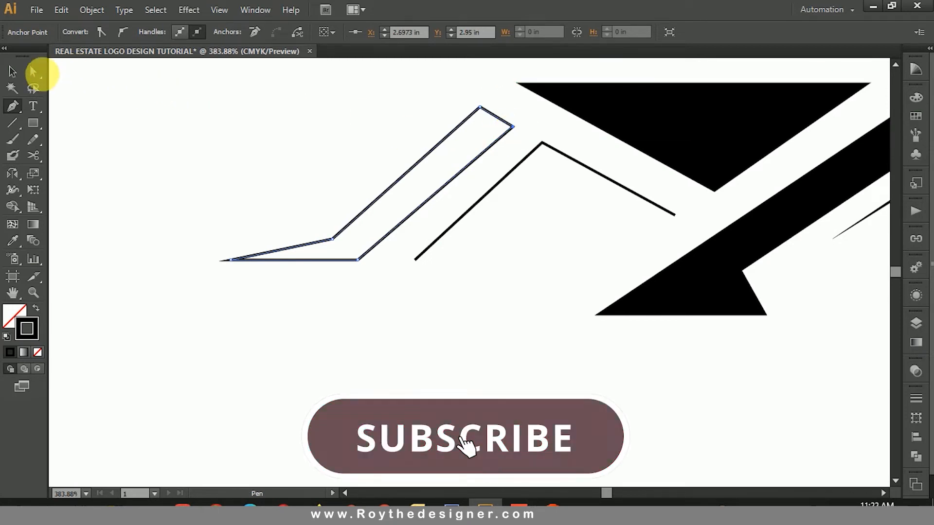
Step: Swap the slanted band's stroke and fill so it is solid black without an outline
left_click(12, 71)
left_click(337, 144)
left_click_drag(337, 145, 159, 269)
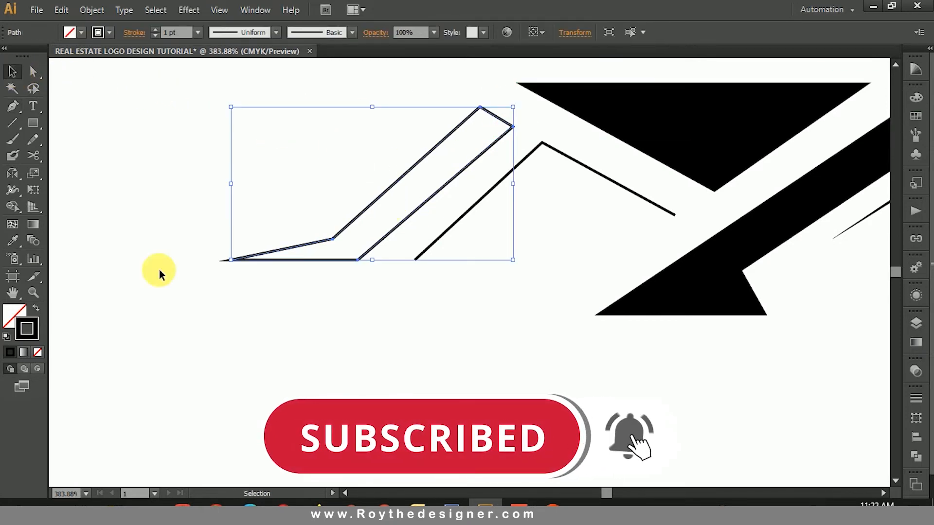
left_click(36, 310)
left_click(161, 197)
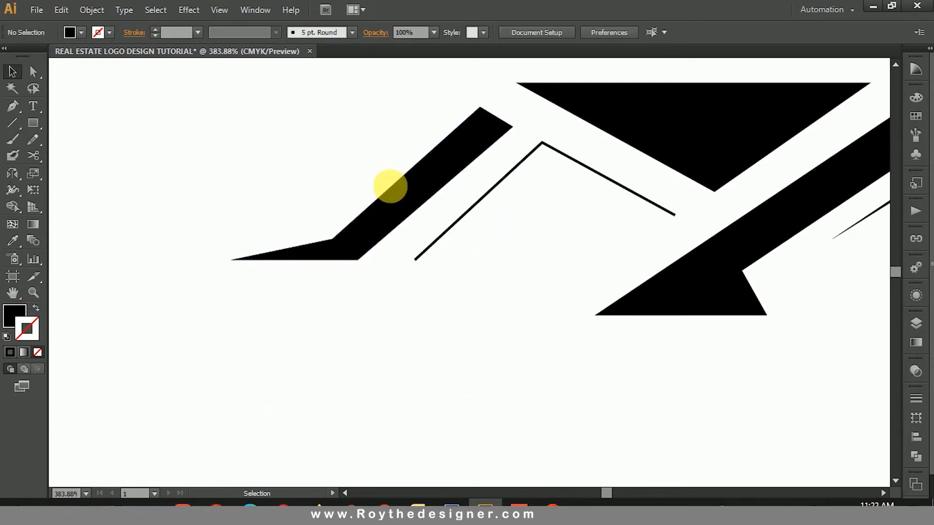
left_click(439, 172)
left_click(424, 130)
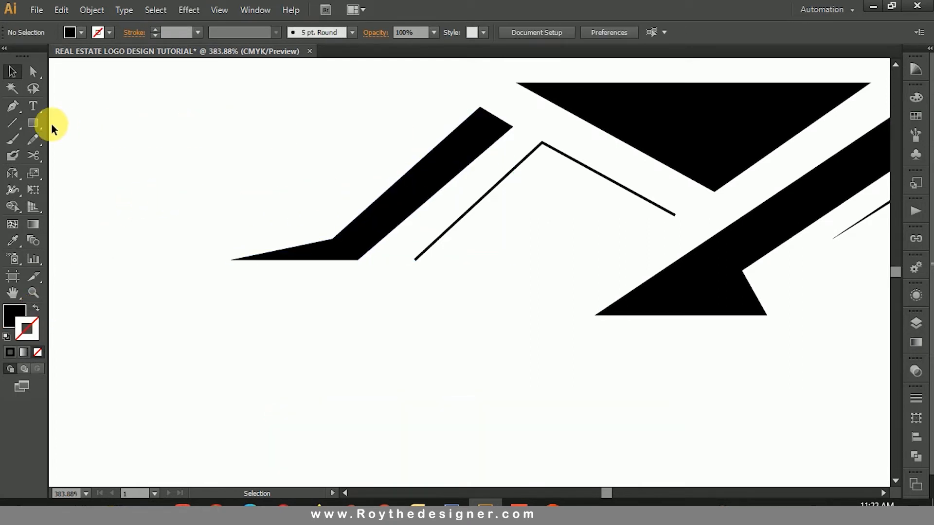
Step: Draw a narrow upright rectangle as a chimney, overlapping the middle of the slanted band's upper edge
left_click(33, 123)
left_click_drag(398, 126, 431, 188)
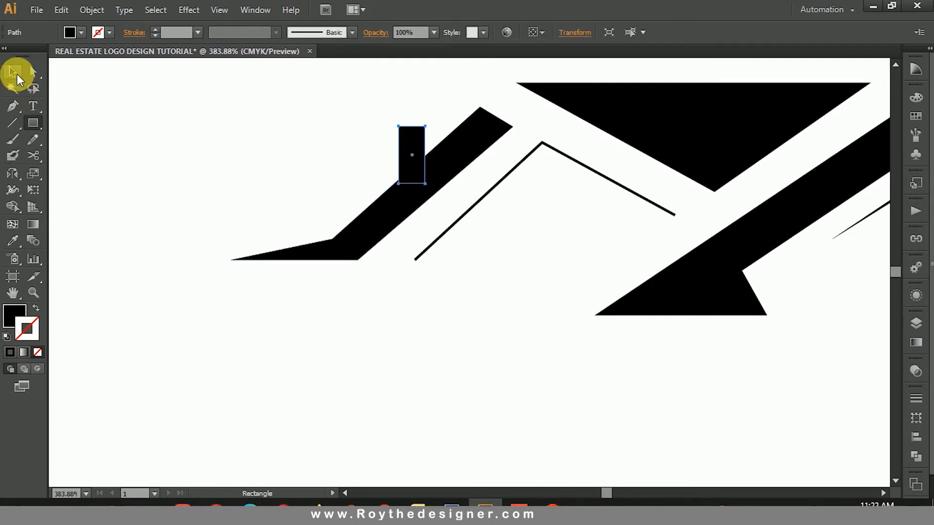
left_click(14, 73)
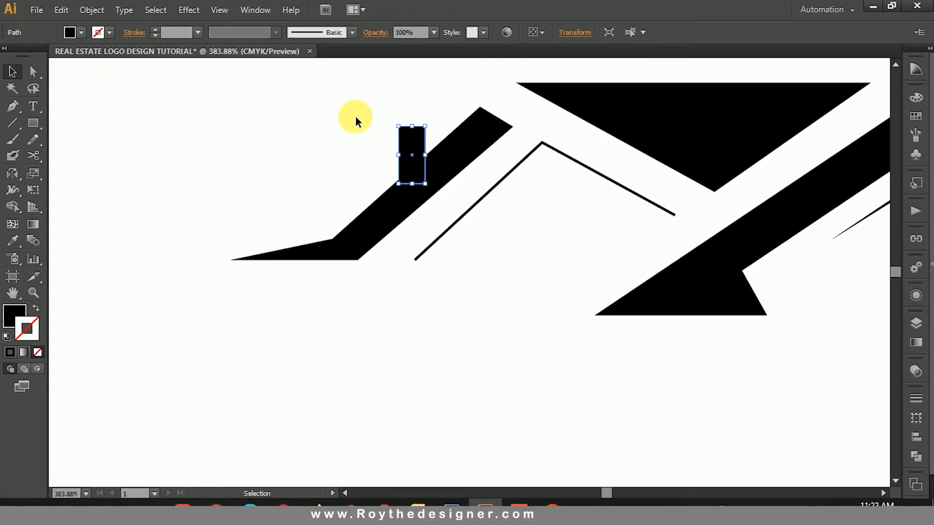
Step: Set the stroke weight of the open peak beside the slanted band to 3 pt
left_click(506, 167)
left_click(492, 185)
left_click(183, 34)
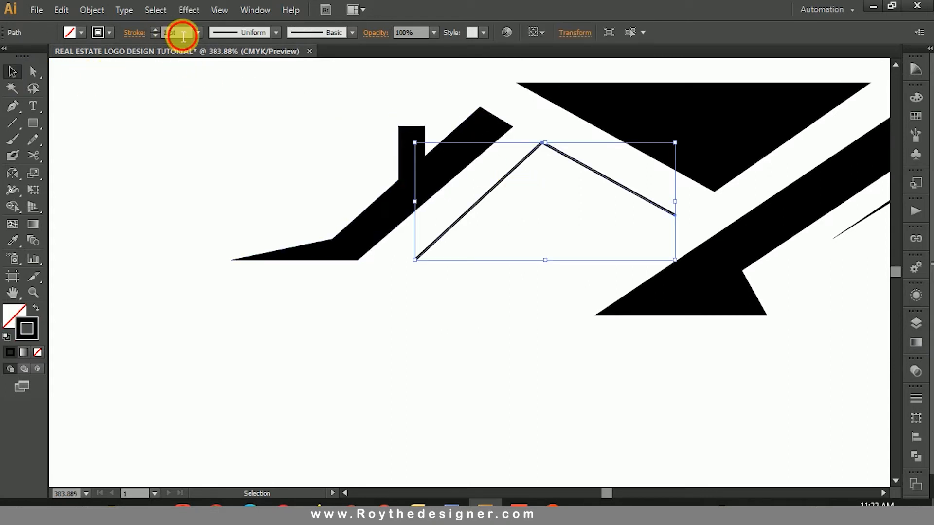
key("Up")
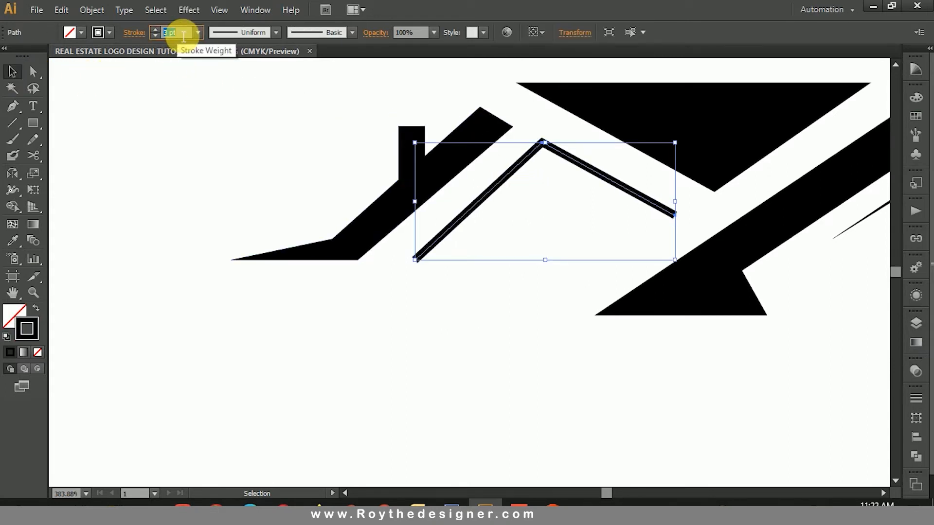
left_click(302, 147)
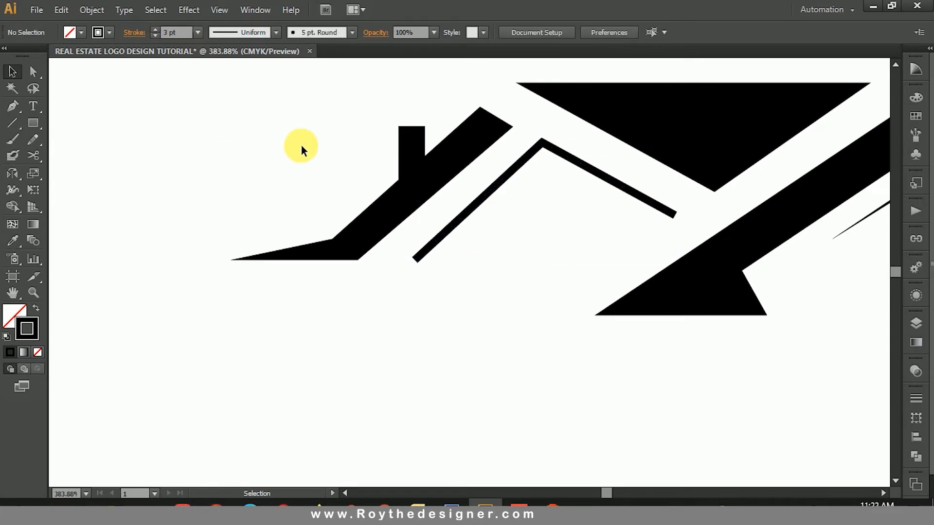
Step: Unite the chimney rectangle and the slanted band into one shape with Pathfinder
left_click_drag(439, 179, 439, 180)
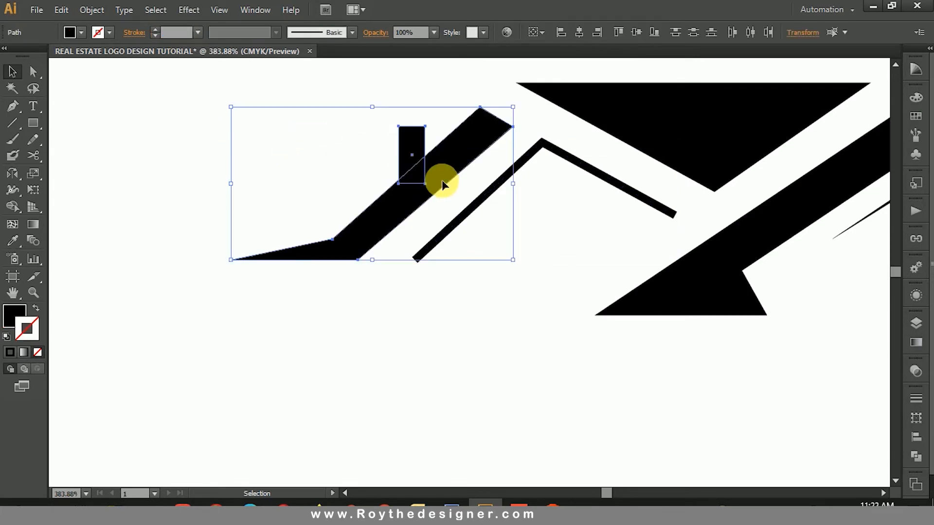
left_click(916, 456)
left_click(755, 419)
left_click(548, 333)
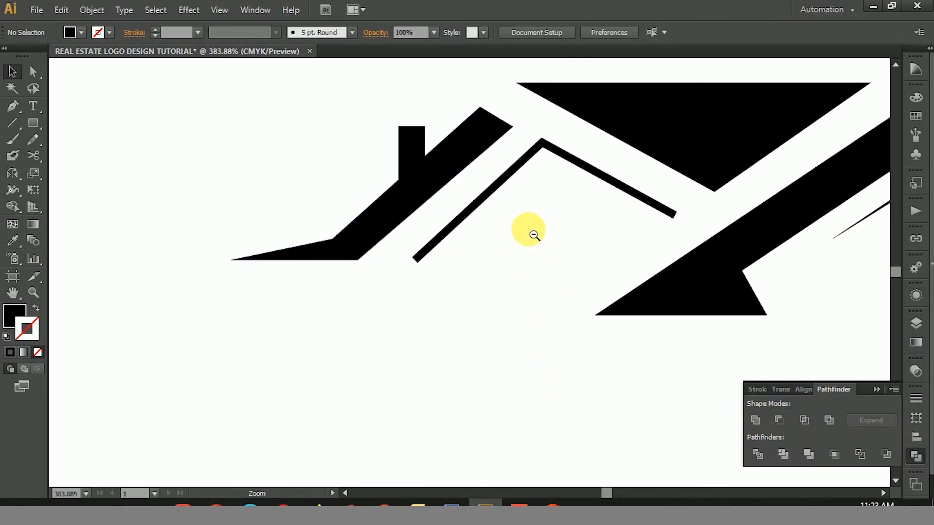
key("ctrl+minus")
key("ctrl+minus")
key("ctrl+minus")
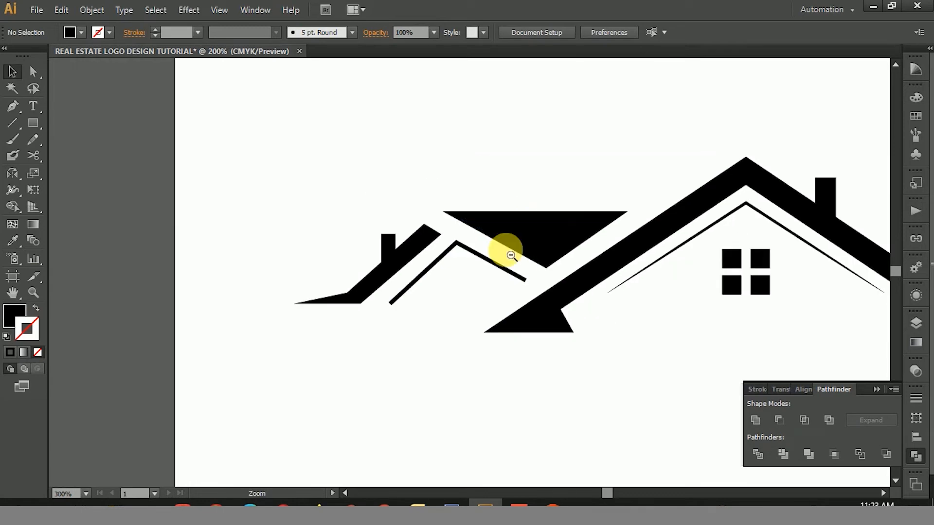
left_click_drag(506, 250, 531, 163)
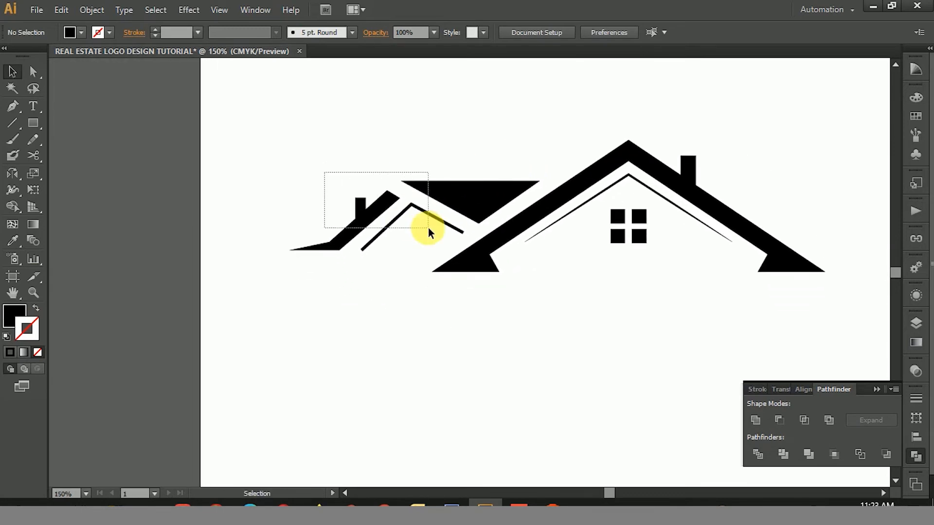
left_click_drag(438, 228, 437, 228)
left_click(413, 141)
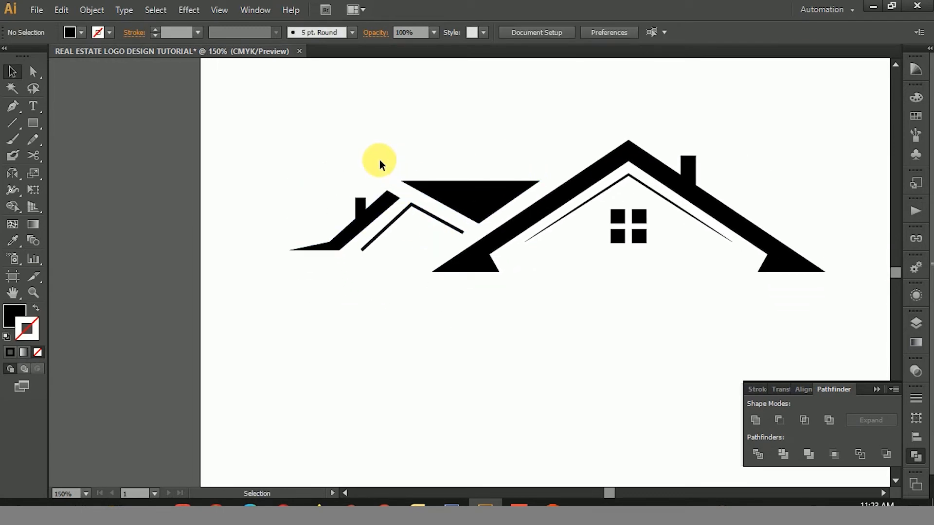
Step: Move the united band and chimney slightly right, closer to the stroked peak's left slope
left_click_drag(279, 157, 579, 304)
left_click(480, 239)
left_click(179, 31)
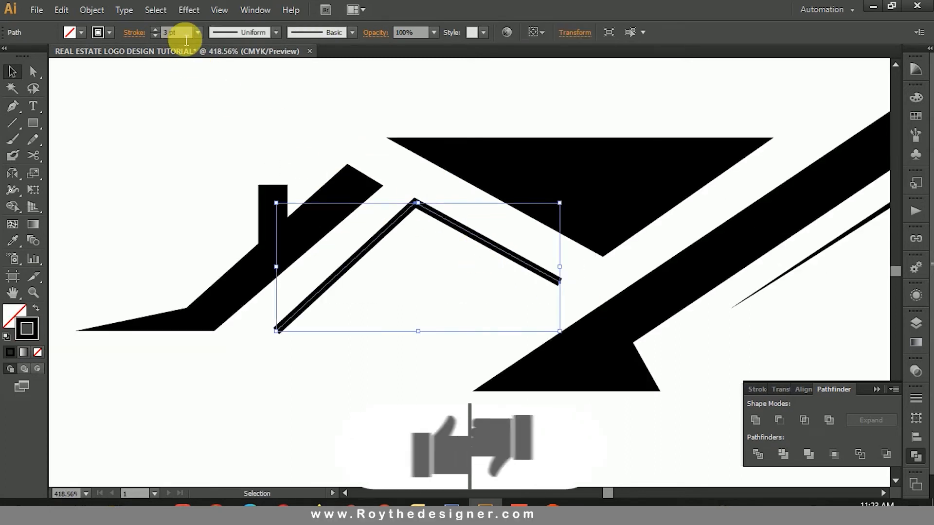
left_click(269, 90)
left_click(354, 194)
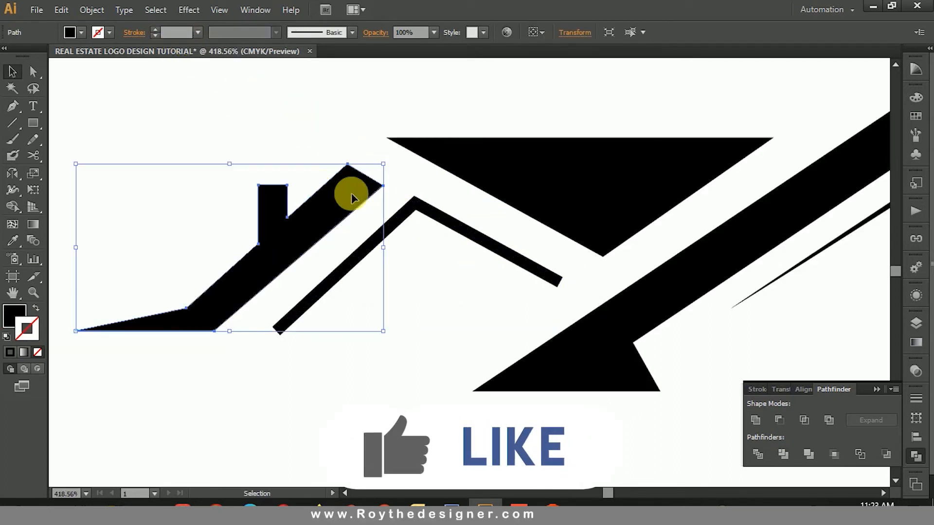
left_click_drag(355, 194, 362, 194)
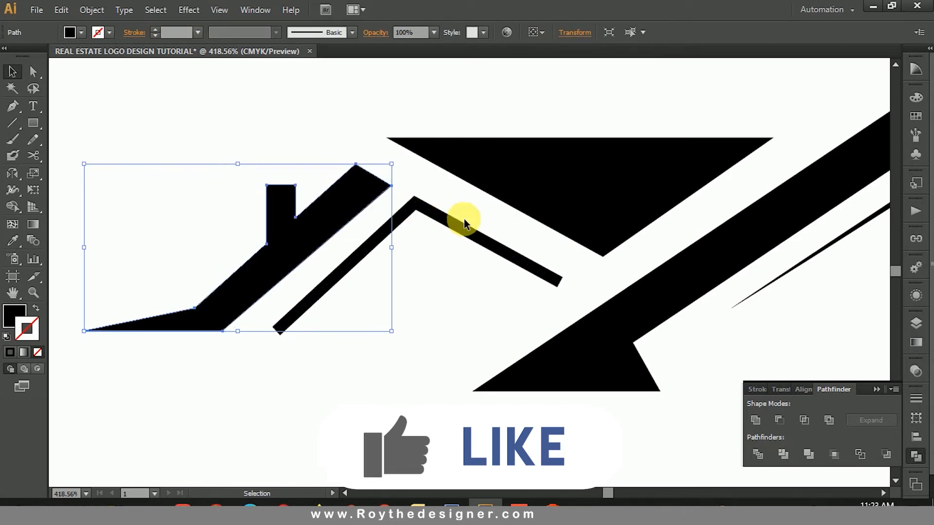
left_click(476, 211)
left_click_drag(226, 92, 479, 232)
left_click(466, 281)
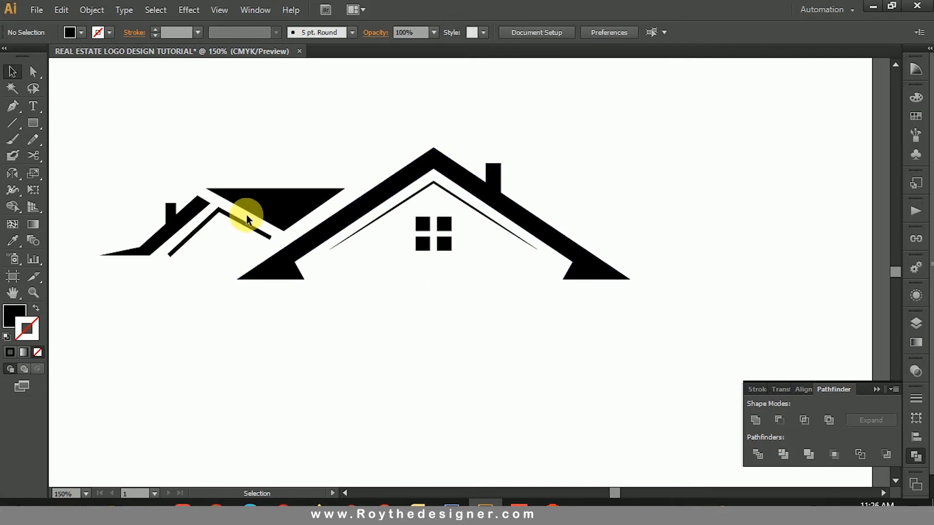
Step: Duplicate the main house's four-pane window and place a smaller copy beneath the stroked peak of the left house
left_click(271, 196)
left_click(414, 217)
left_click_drag(413, 256, 413, 257)
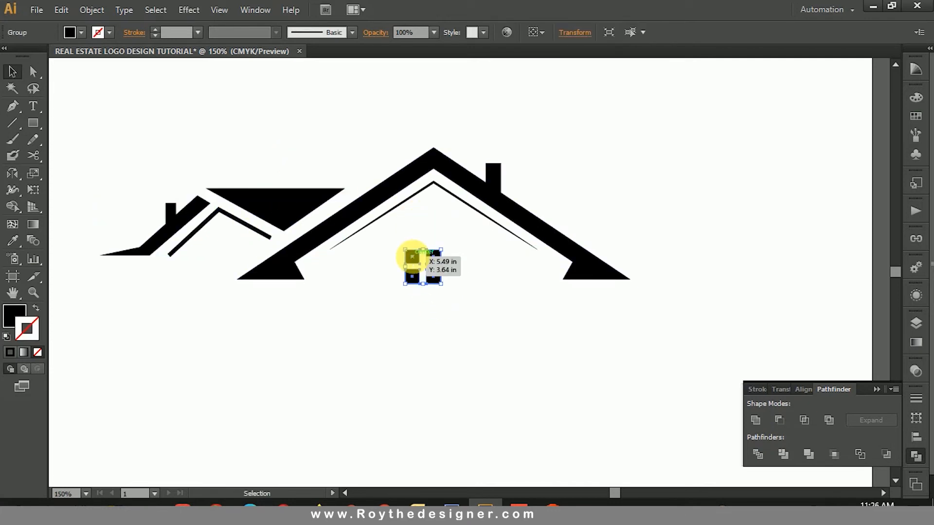
key("ctrl+z")
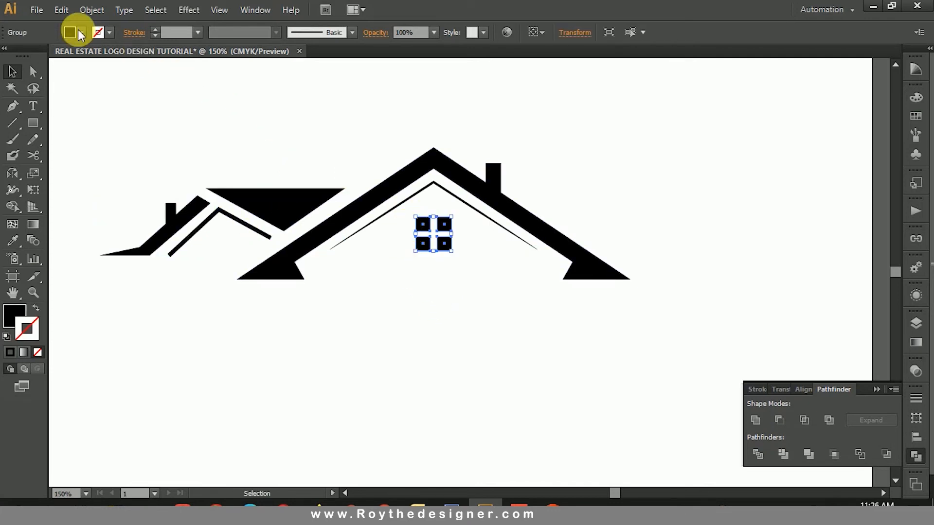
left_click(62, 11)
left_click(102, 77)
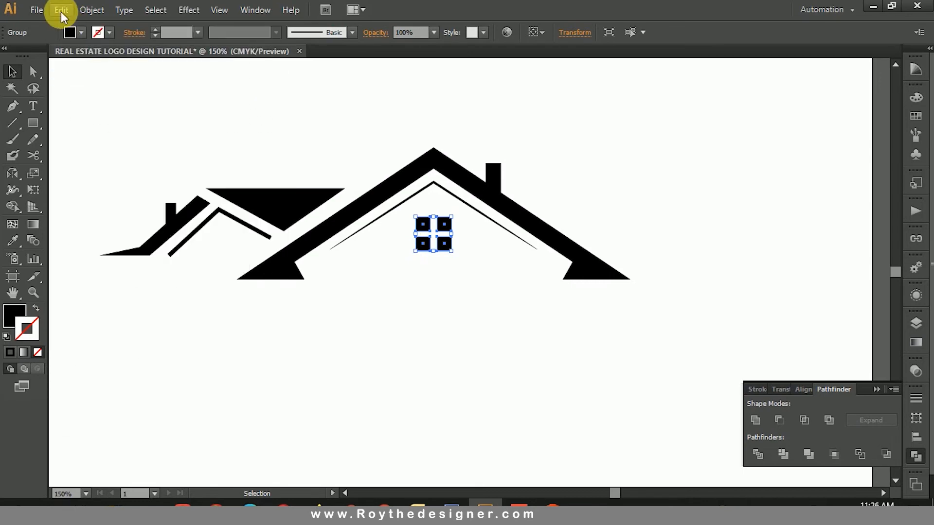
left_click(62, 10)
left_click(129, 105)
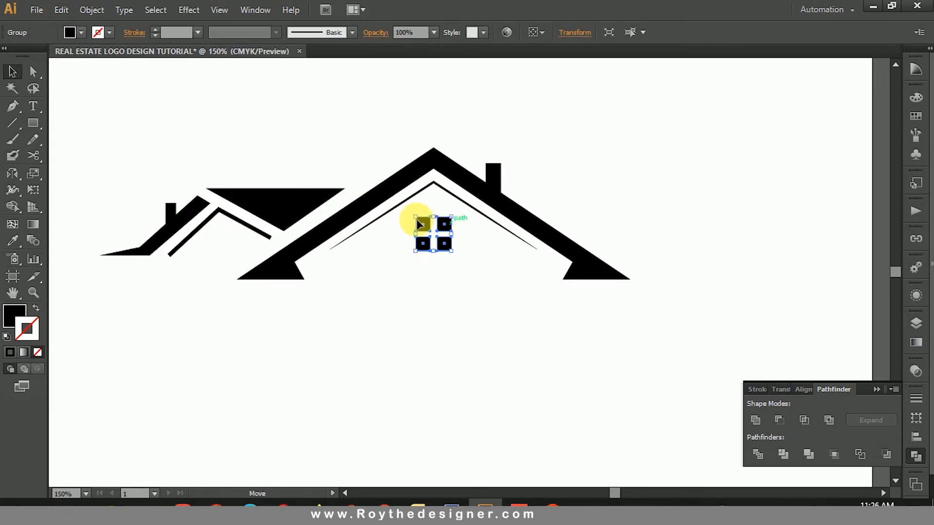
left_click_drag(418, 220, 225, 231)
left_click(360, 295)
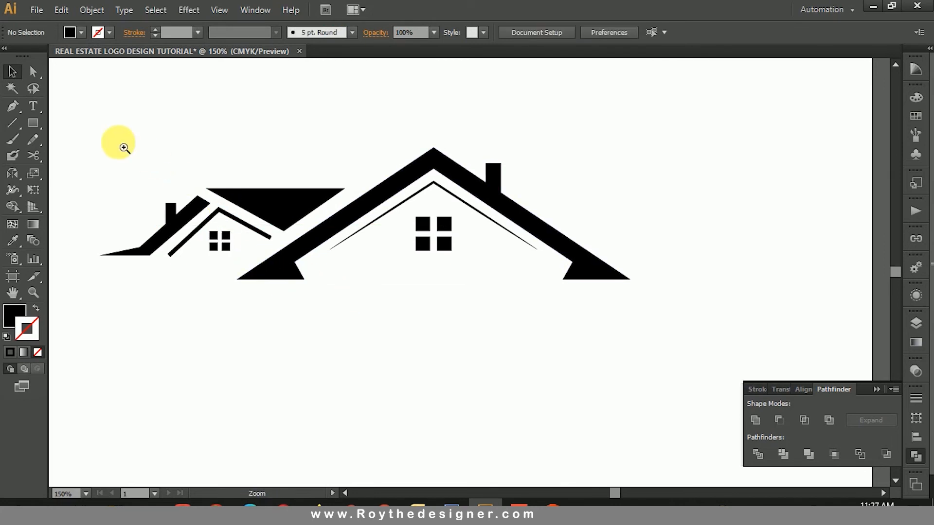
Step: Group the left house's triangle, stroked peak, chimney band and small window
left_click_drag(115, 152, 255, 233)
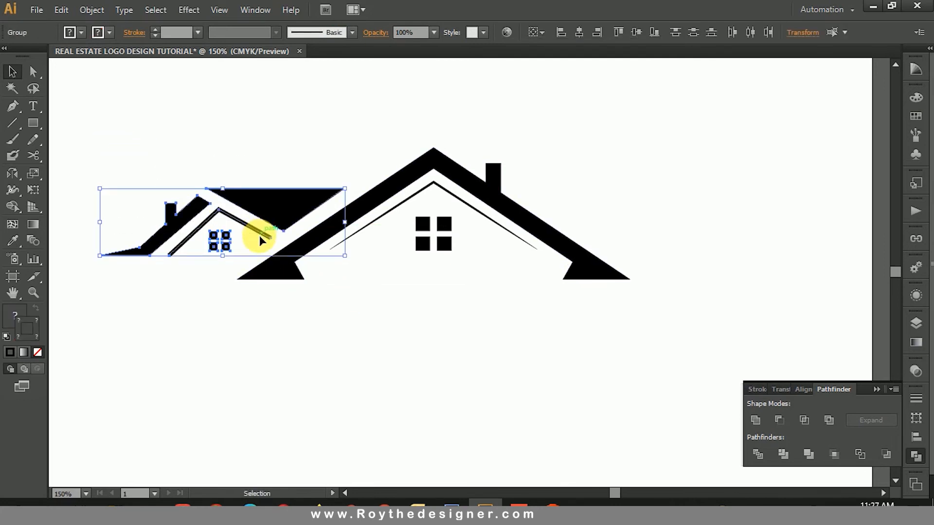
left_click(93, 12)
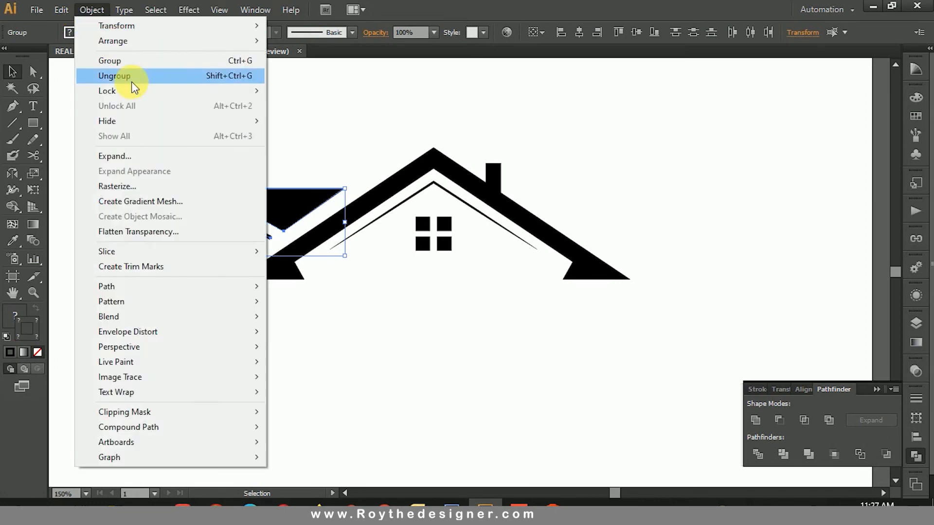
left_click(127, 65)
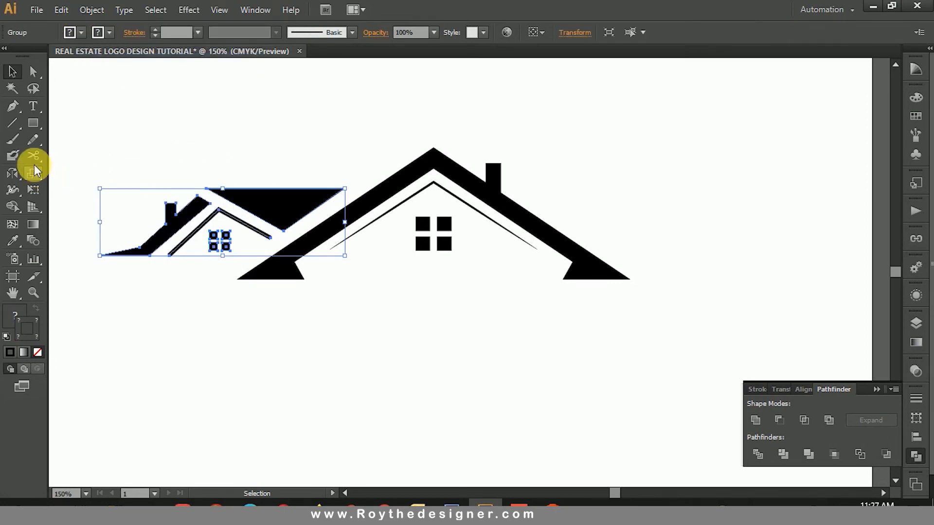
left_click(100, 11)
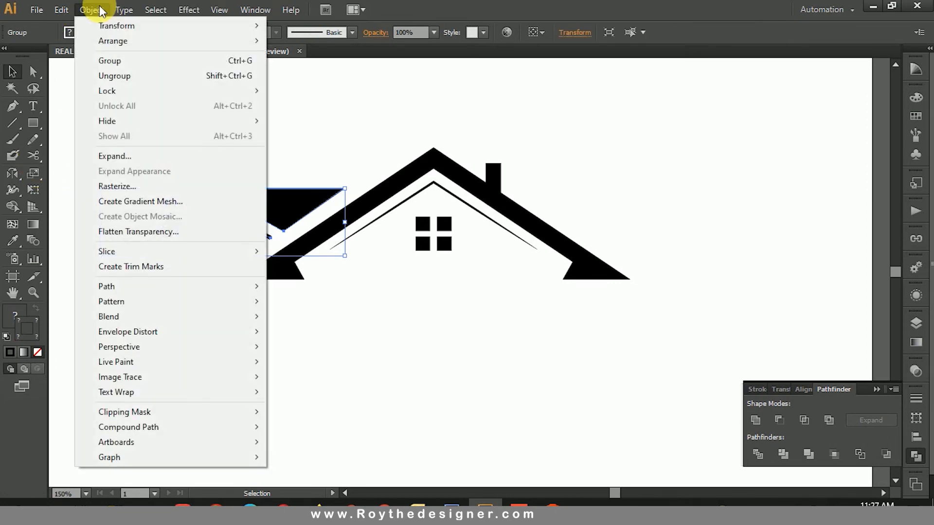
left_click(296, 130)
left_click(250, 208)
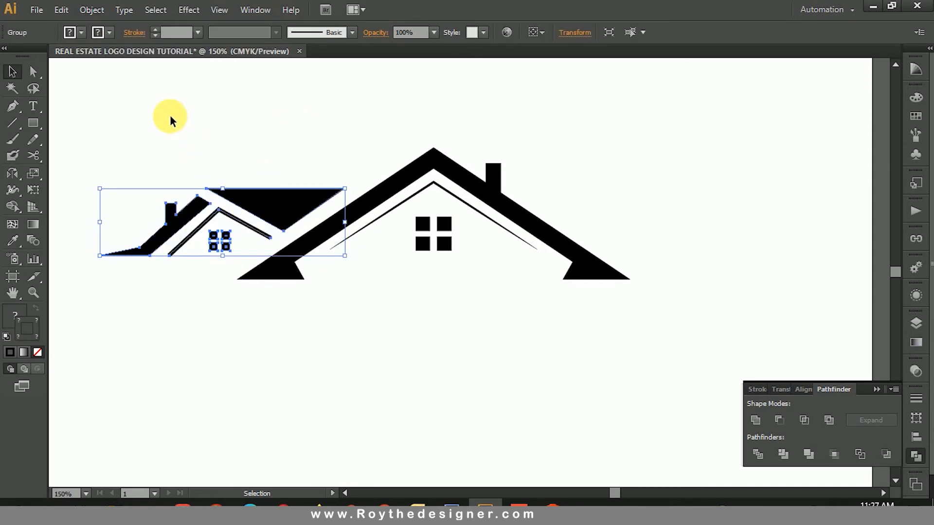
Step: Create a mirrored copy of the left house group, reflected across the vertical axis
left_click(15, 173)
double_click(15, 173)
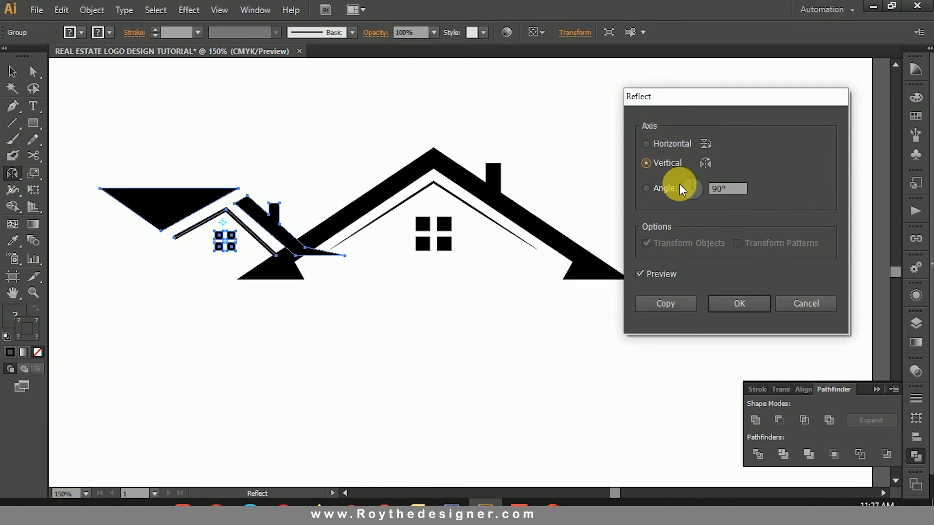
left_click(658, 304)
left_click_drag(719, 306, 349, 250)
left_click(11, 73)
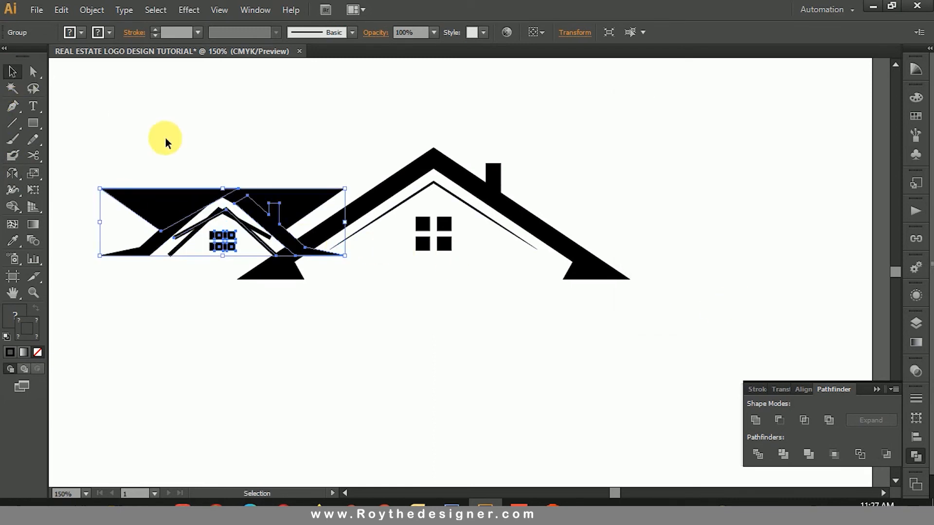
Step: Move the mirrored house to the right side of the main roof, level with and symmetrical to the left house
left_click_drag(160, 203, 611, 201)
left_click(609, 125)
left_click(606, 192)
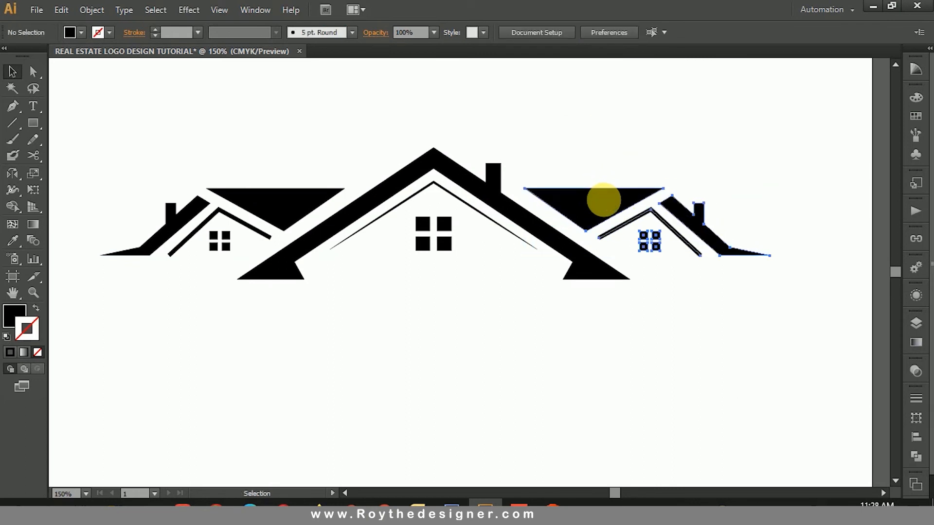
left_click(570, 126)
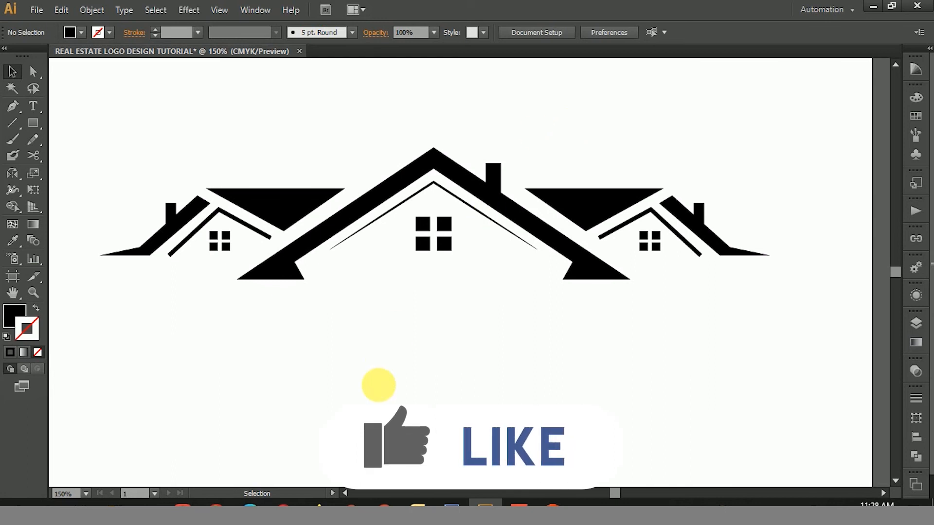
Step: Add a two-line text object below the houses reading "REAL ESTATE" and "TAGLINE HERE"
left_click(33, 106)
left_click(311, 354)
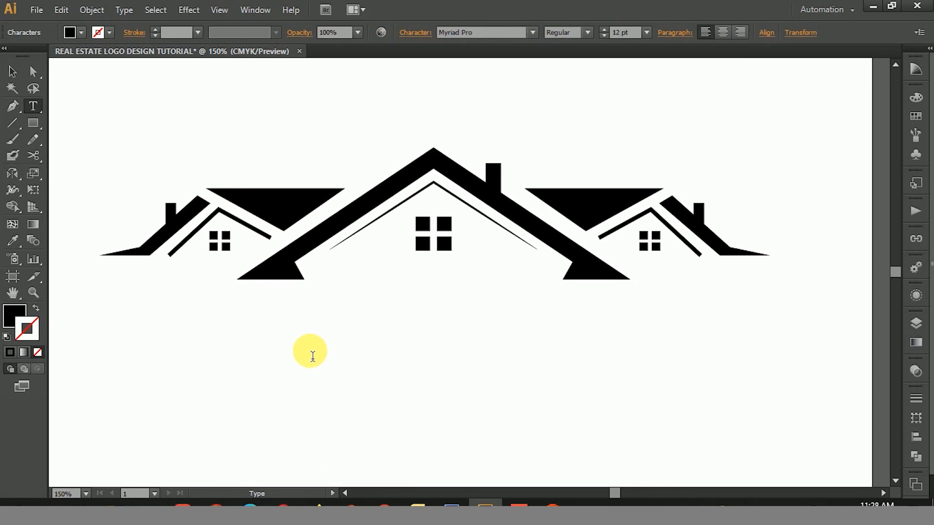
type("REAL ESTATE")
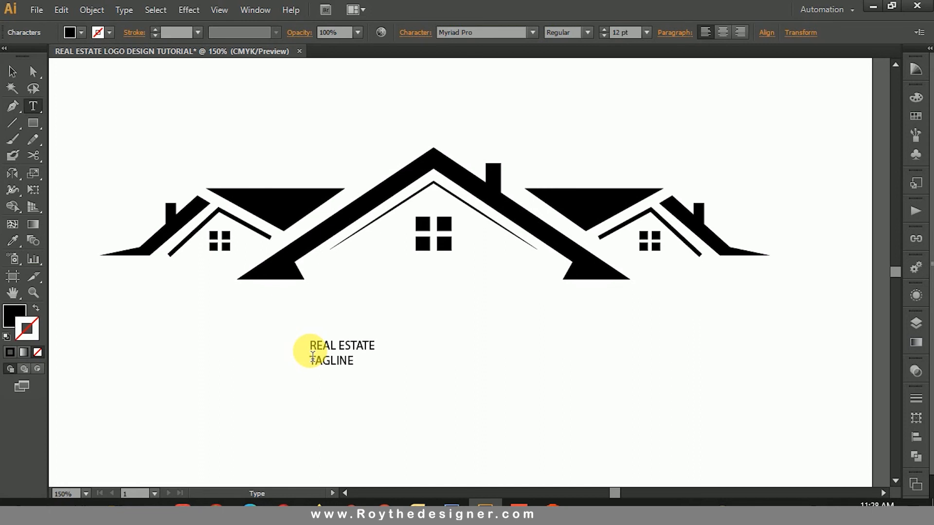
type(" TAGLINE HERE")
key("Escape")
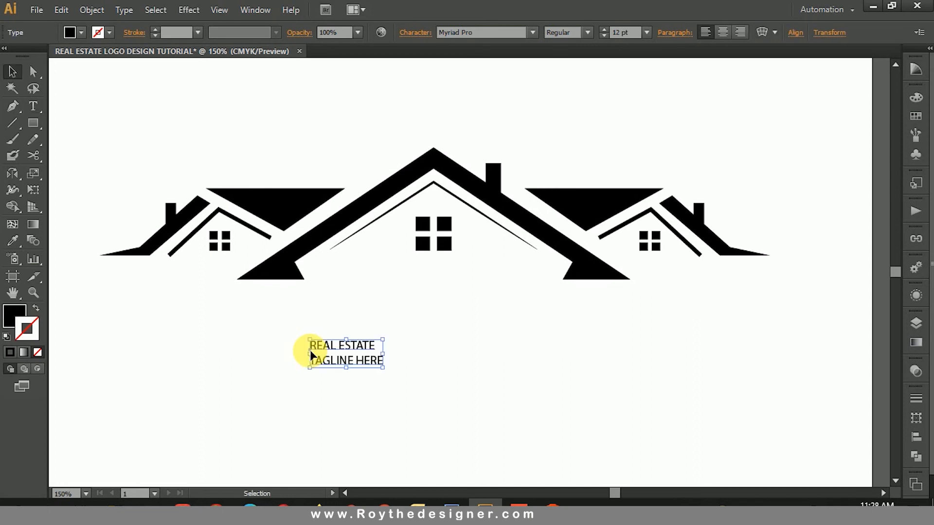
Step: Set the font of the two-line text to Rockwell Regular
left_click(481, 34)
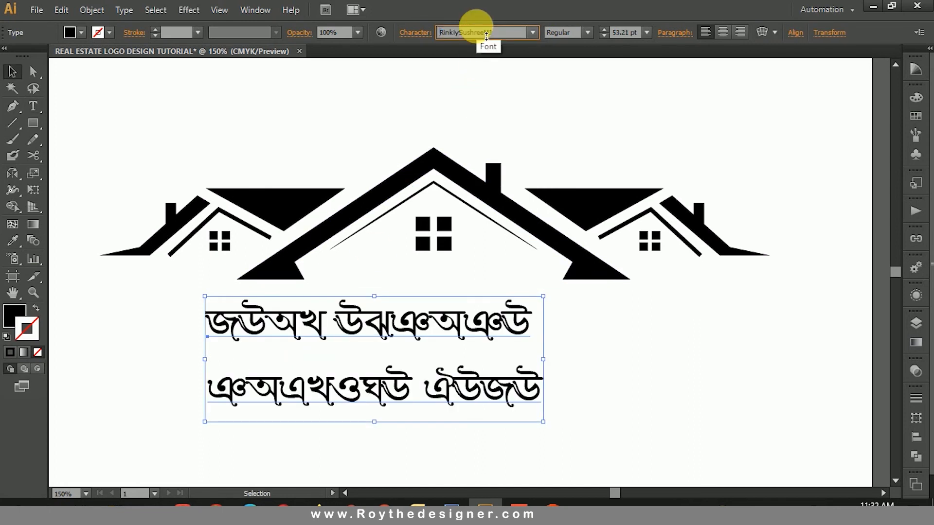
key("Down")
key("Down")
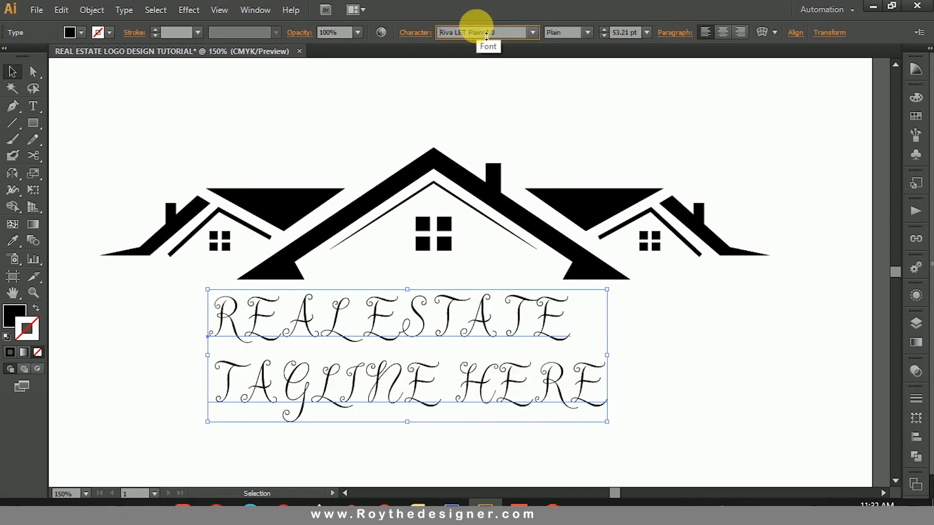
Step: Reduce the "TAGLINE HERE" line to 25.21 pt and finish editing the text
triple_click(489, 389)
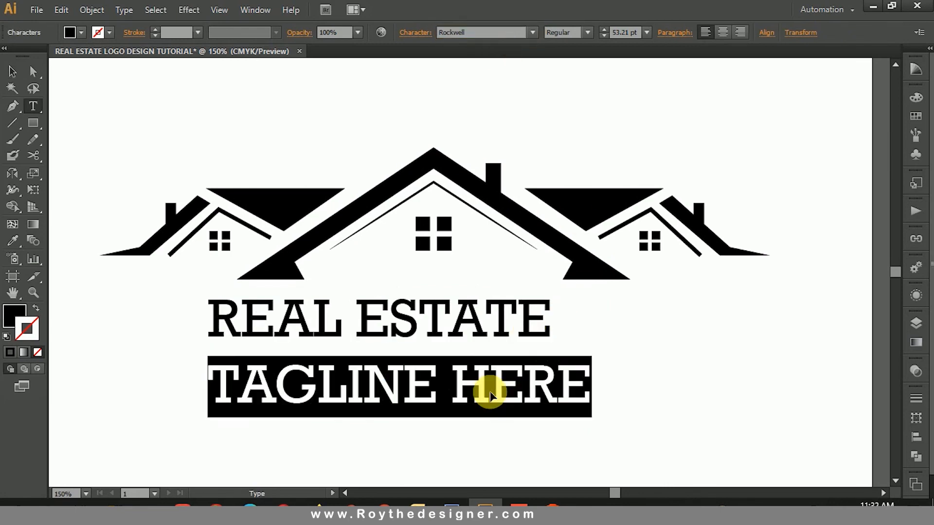
key("ctrl+shift+comma")
key("ctrl+shift+comma")
key("ctrl+shift+comma")
key("ctrl+shift+comma")
key("ctrl+shift+comma")
key("ctrl+shift+comma")
key("ctrl+shift+comma")
key("ctrl+shift+comma")
key("ctrl+shift+comma")
key("ctrl+shift+comma")
key("ctrl+shift+comma")
key("ctrl+shift+comma")
key("ctrl+shift+comma")
key("ctrl+shift+comma")
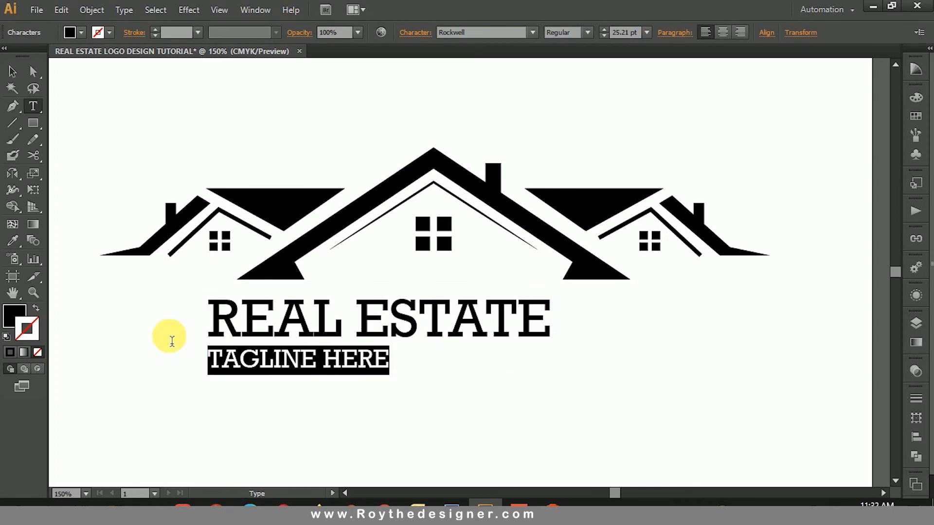
left_click(12, 72)
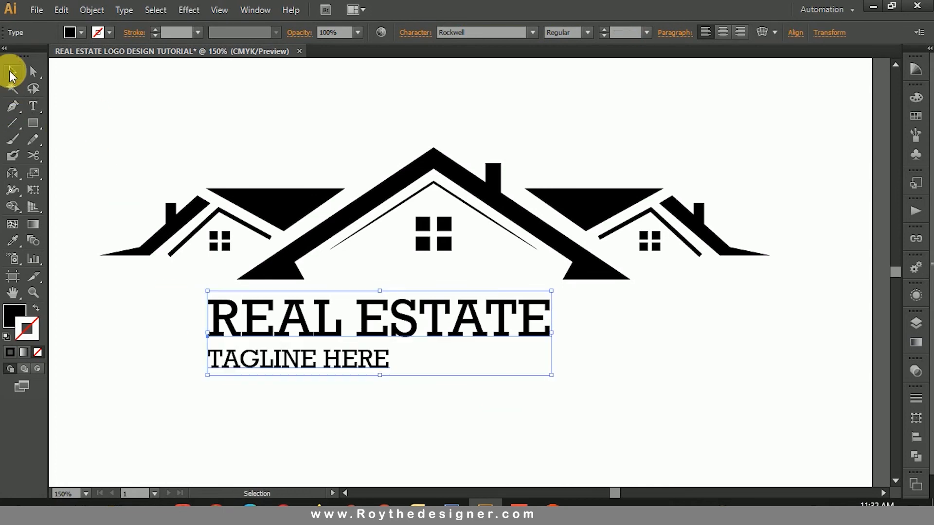
Step: Center-align the two-line text, center it beneath the main roof, and enlarge it to span nearly the full width of the houses
left_click(722, 32)
left_click_drag(292, 322, 521, 322)
left_click_drag(433, 378, 452, 442)
left_click(551, 123)
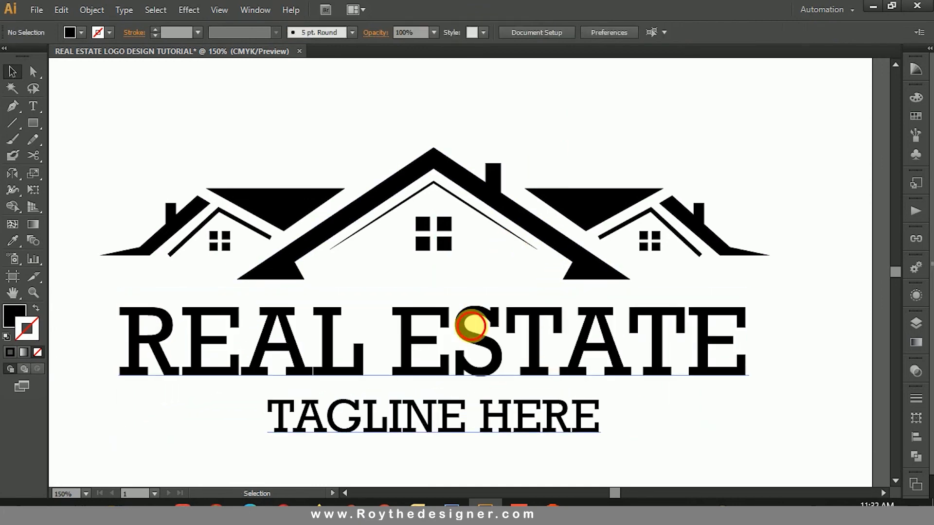
left_click(471, 323)
left_click(466, 293)
Step: Recolor the "TAGLINE HERE" line dark gray with fill C 0, M 0, Y 0, K 80 and finish editing the text
key("ctrl+minus")
key("ctrl+minus")
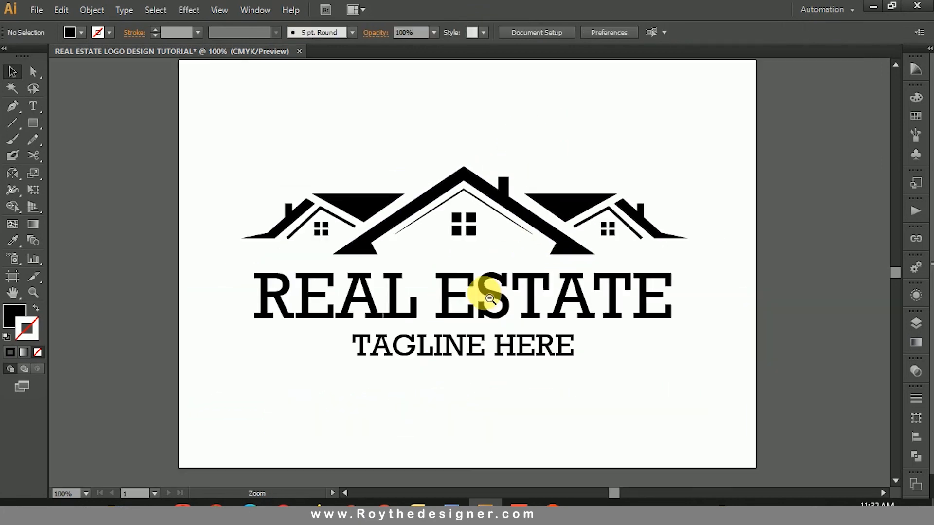
left_click_drag(285, 178, 657, 362)
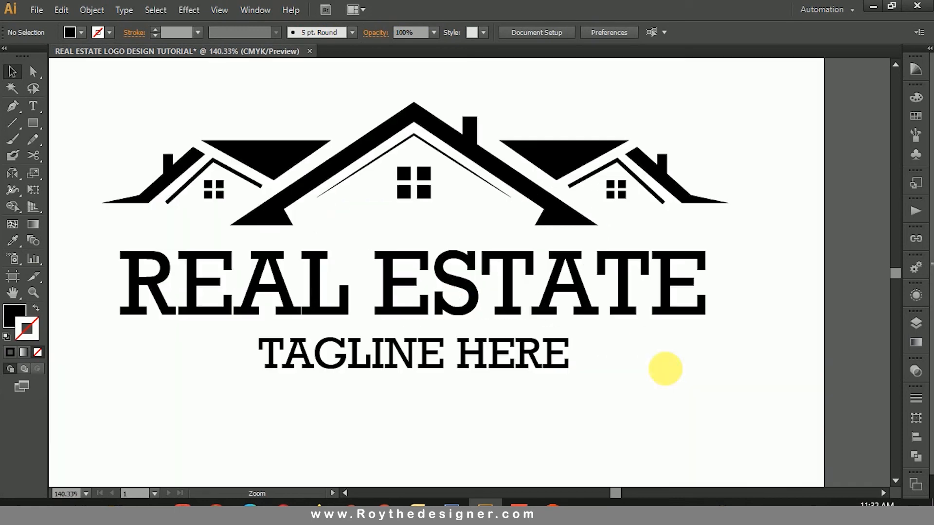
triple_click(477, 376)
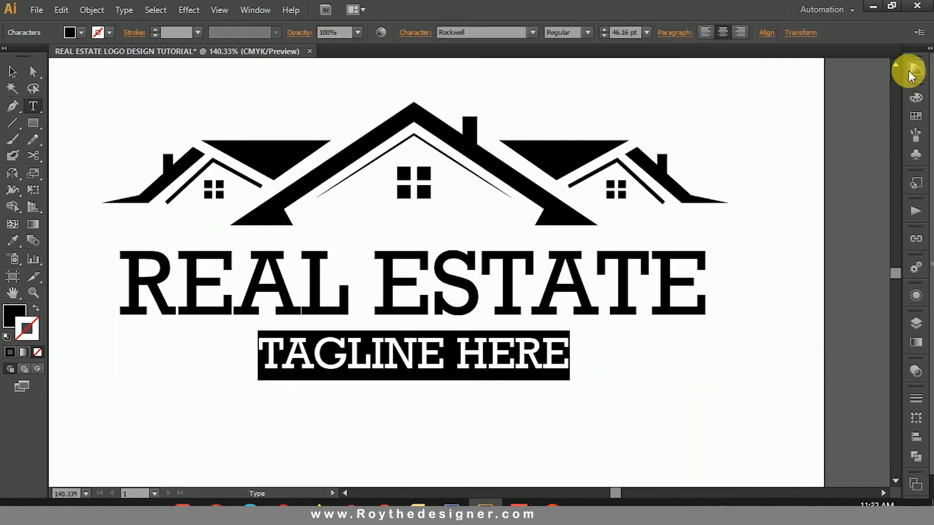
left_click(916, 97)
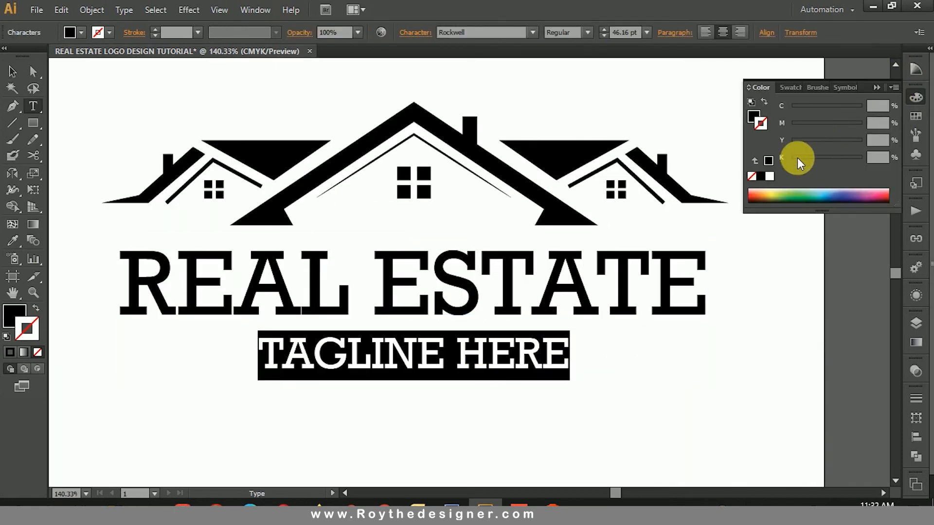
left_click(756, 118)
left_click(842, 160)
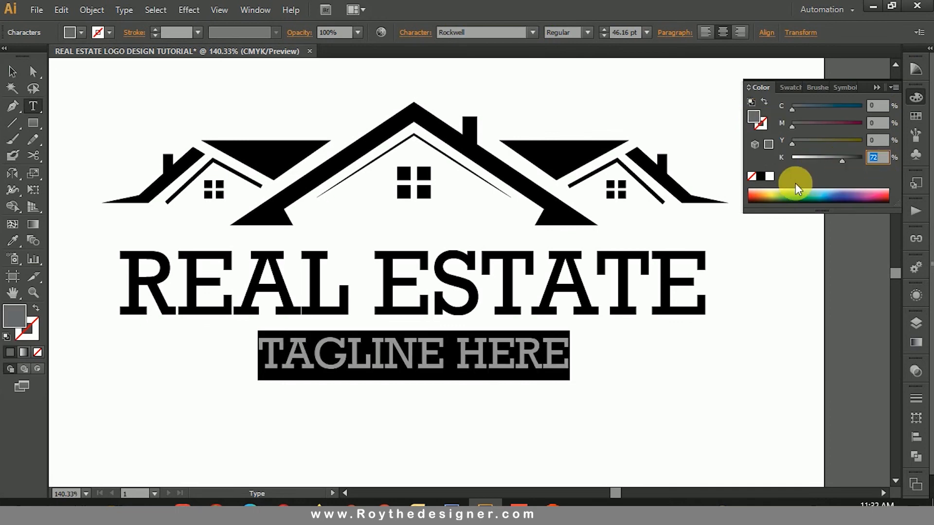
type("70")
key("Return")
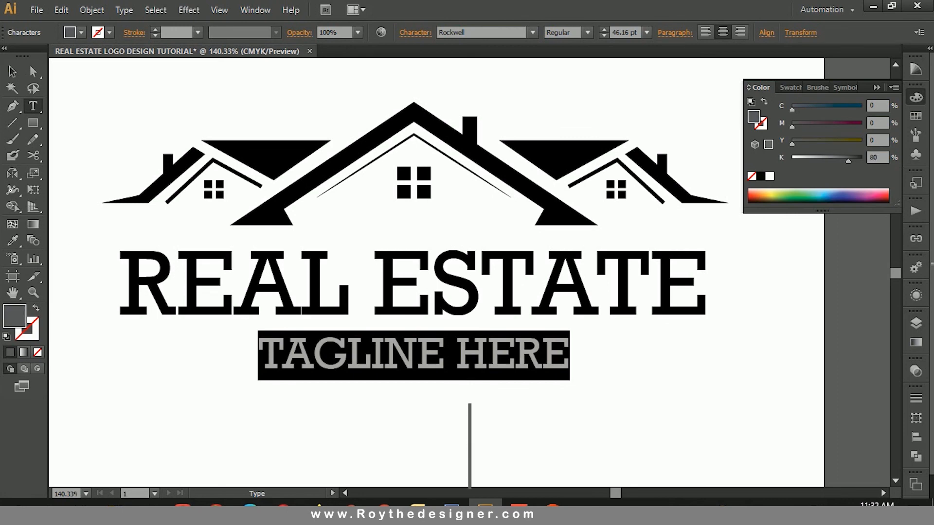
key("Escape")
left_click(635, 113)
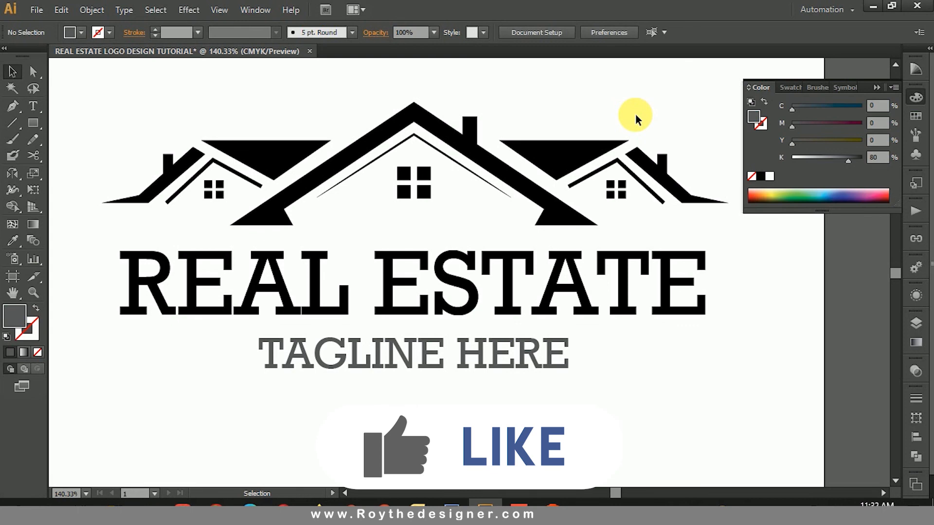
left_click(915, 96)
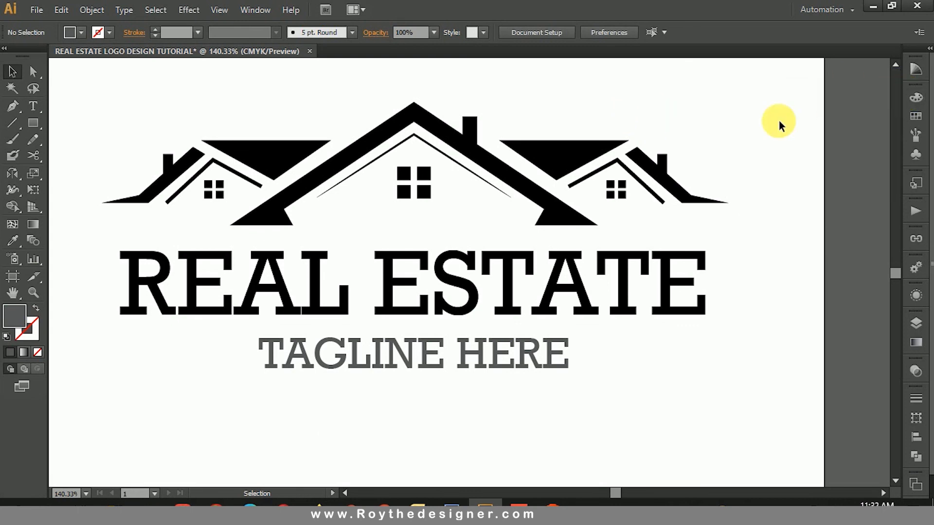
Step: Nudge the two-line text block one increment up towards the houses and deselect it
left_click_drag(773, 139, 797, 142)
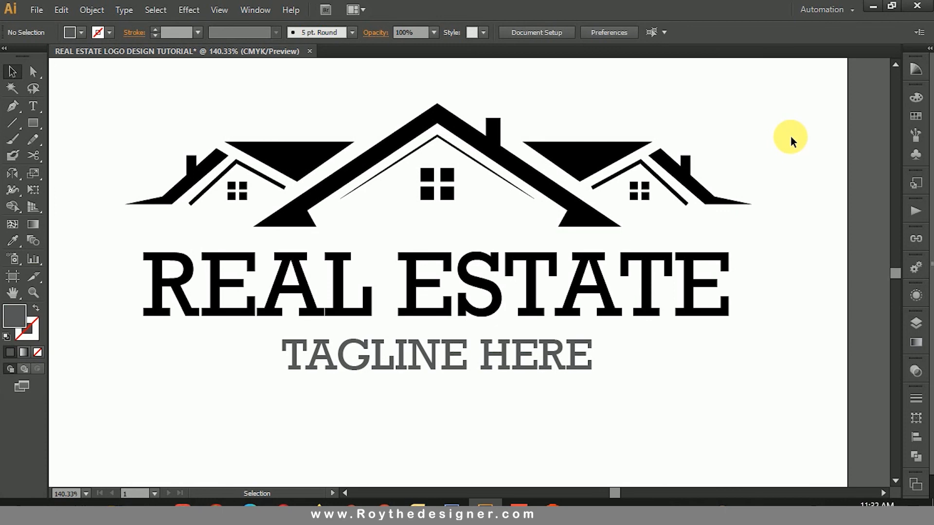
left_click_drag(763, 142, 774, 171)
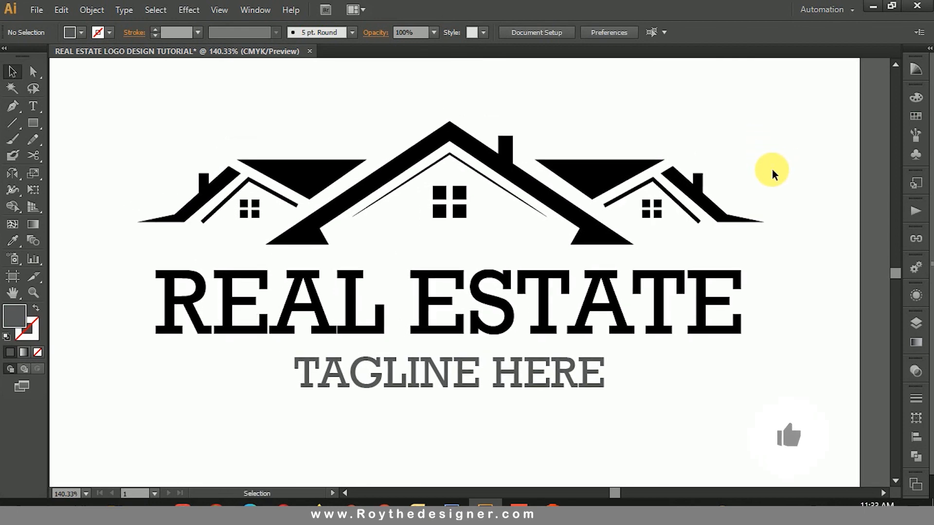
left_click(668, 316)
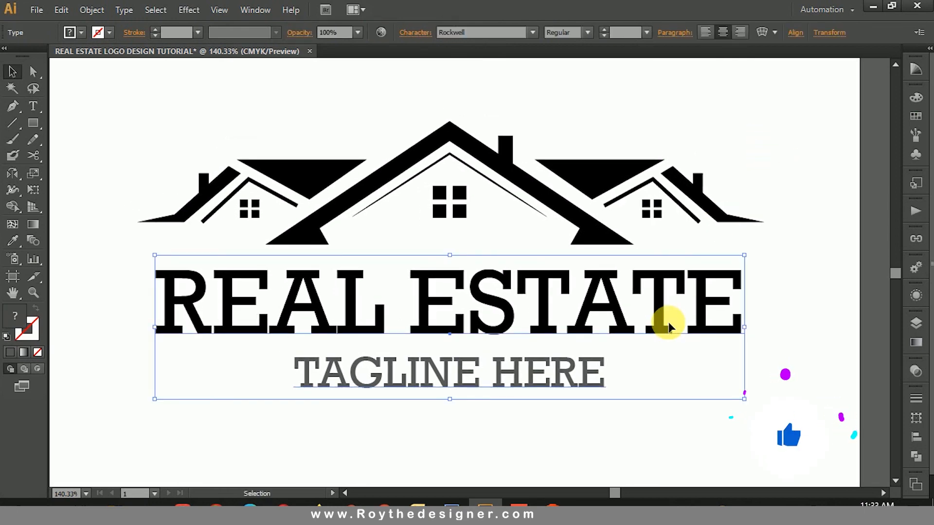
key("Up")
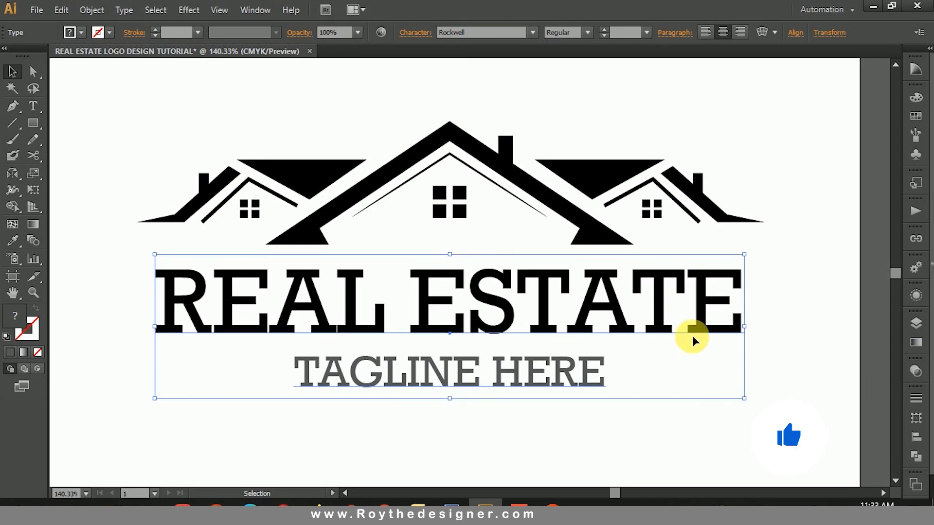
left_click(800, 309)
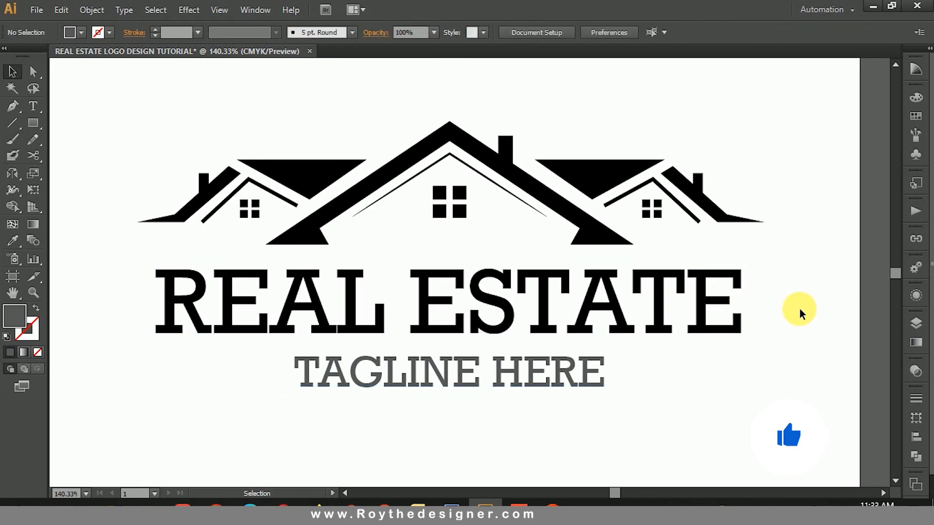